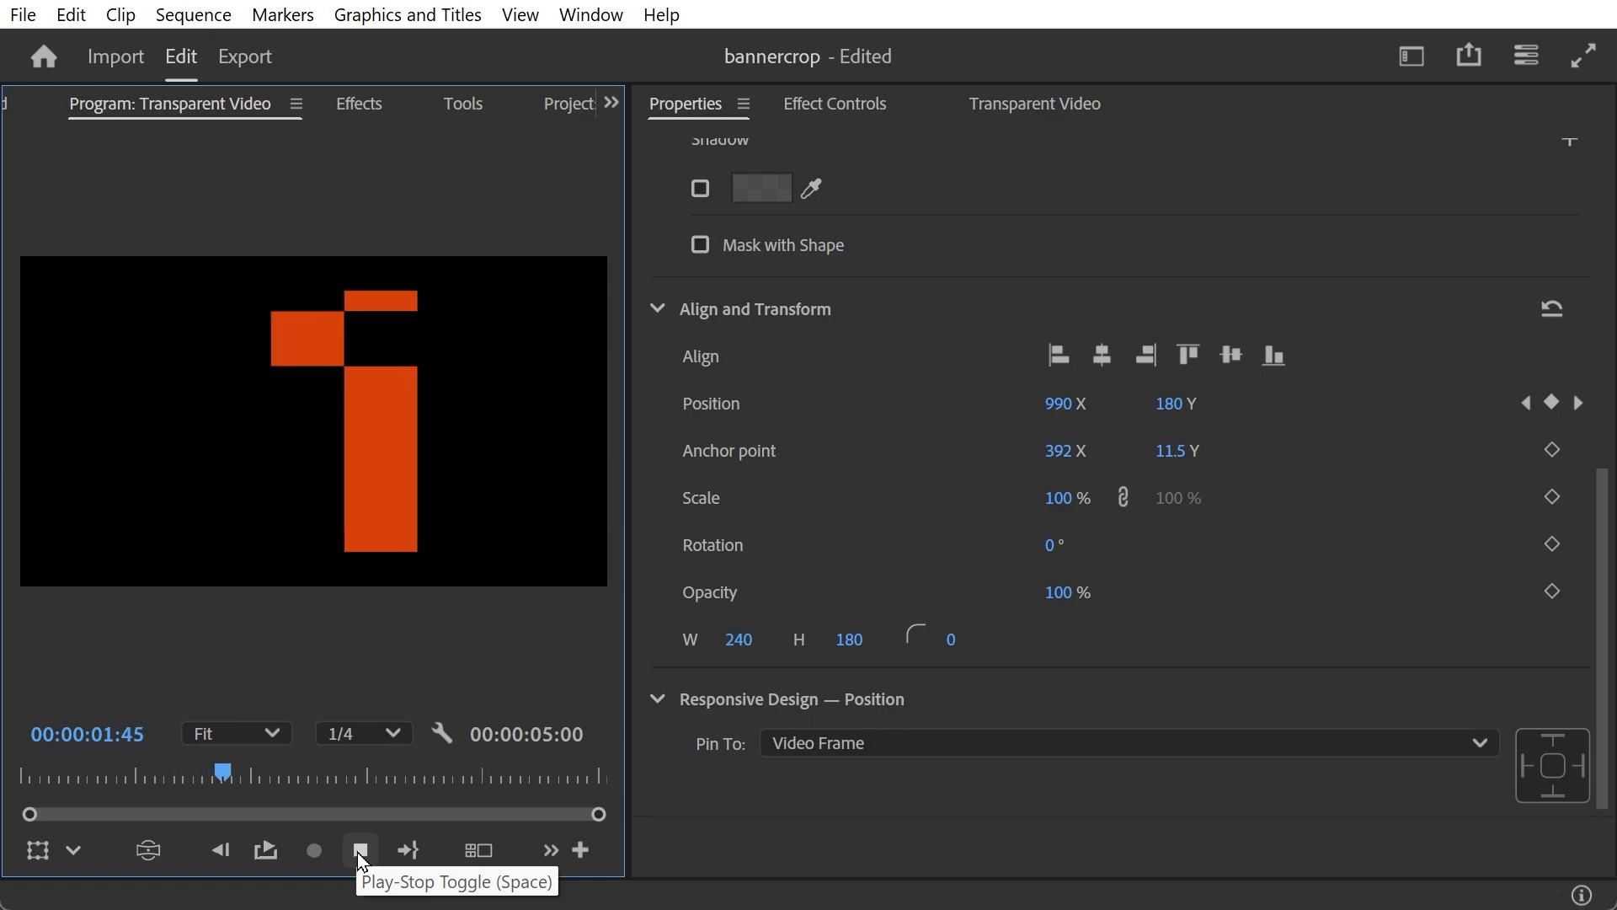
Step: Stop playback and set the Row5 banner's horizontal anchor point to 392 at the start of the sequence
{"action": "left_click", "coordinate": [360, 851]}
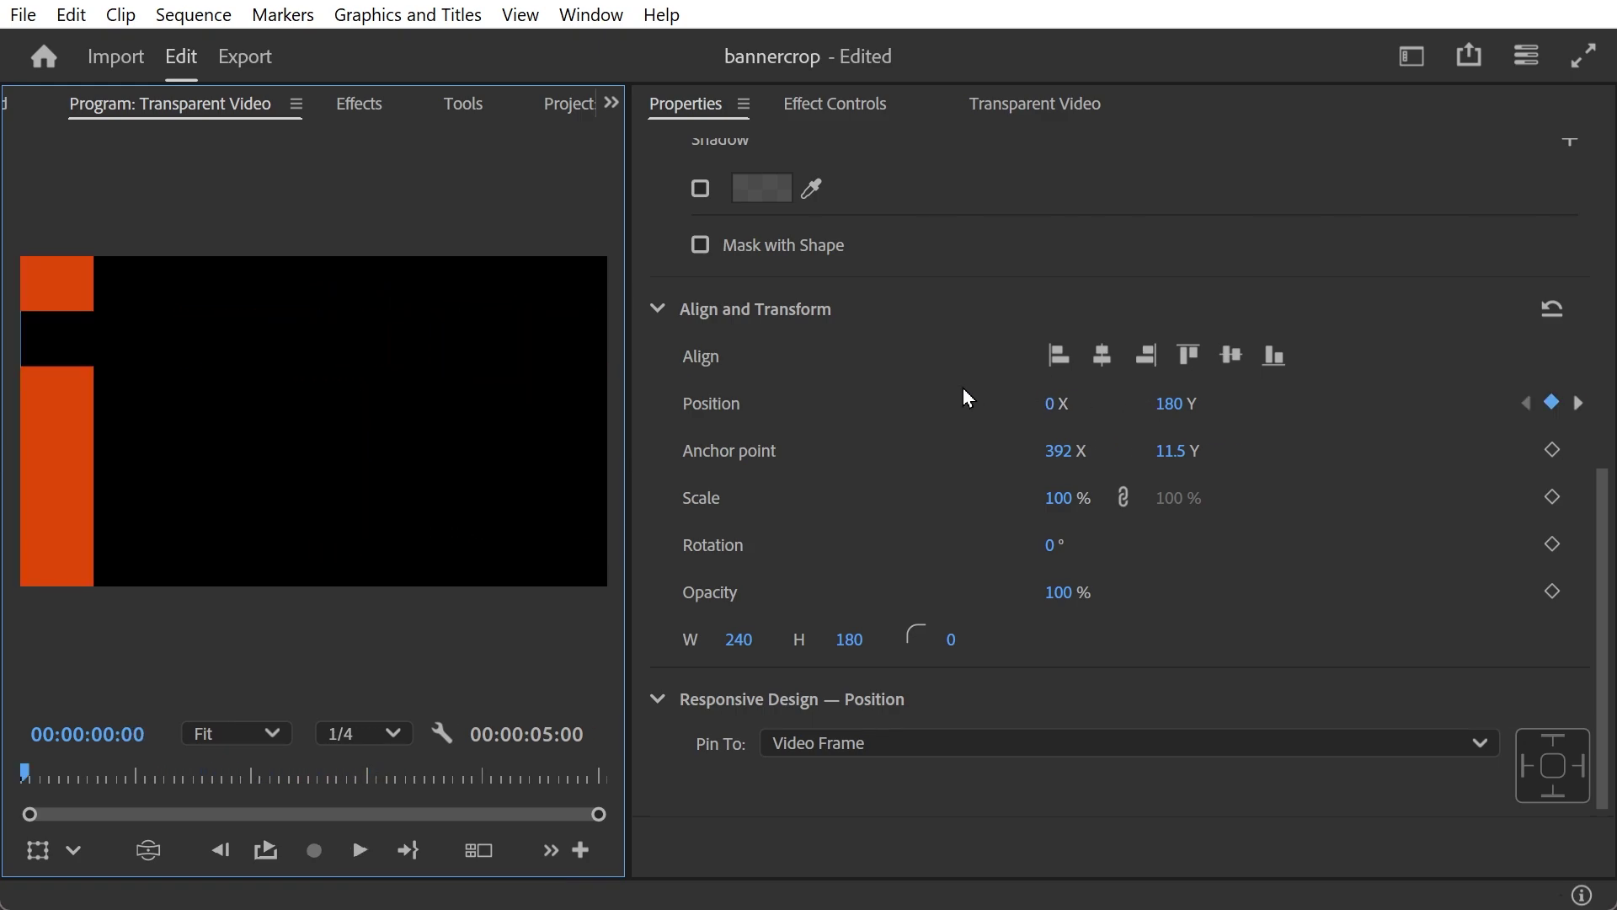
{"action": "left_click", "coordinate": [35, 546]}
{"action": "left_click", "coordinate": [42, 519]}
{"action": "left_click", "coordinate": [1060, 455]}
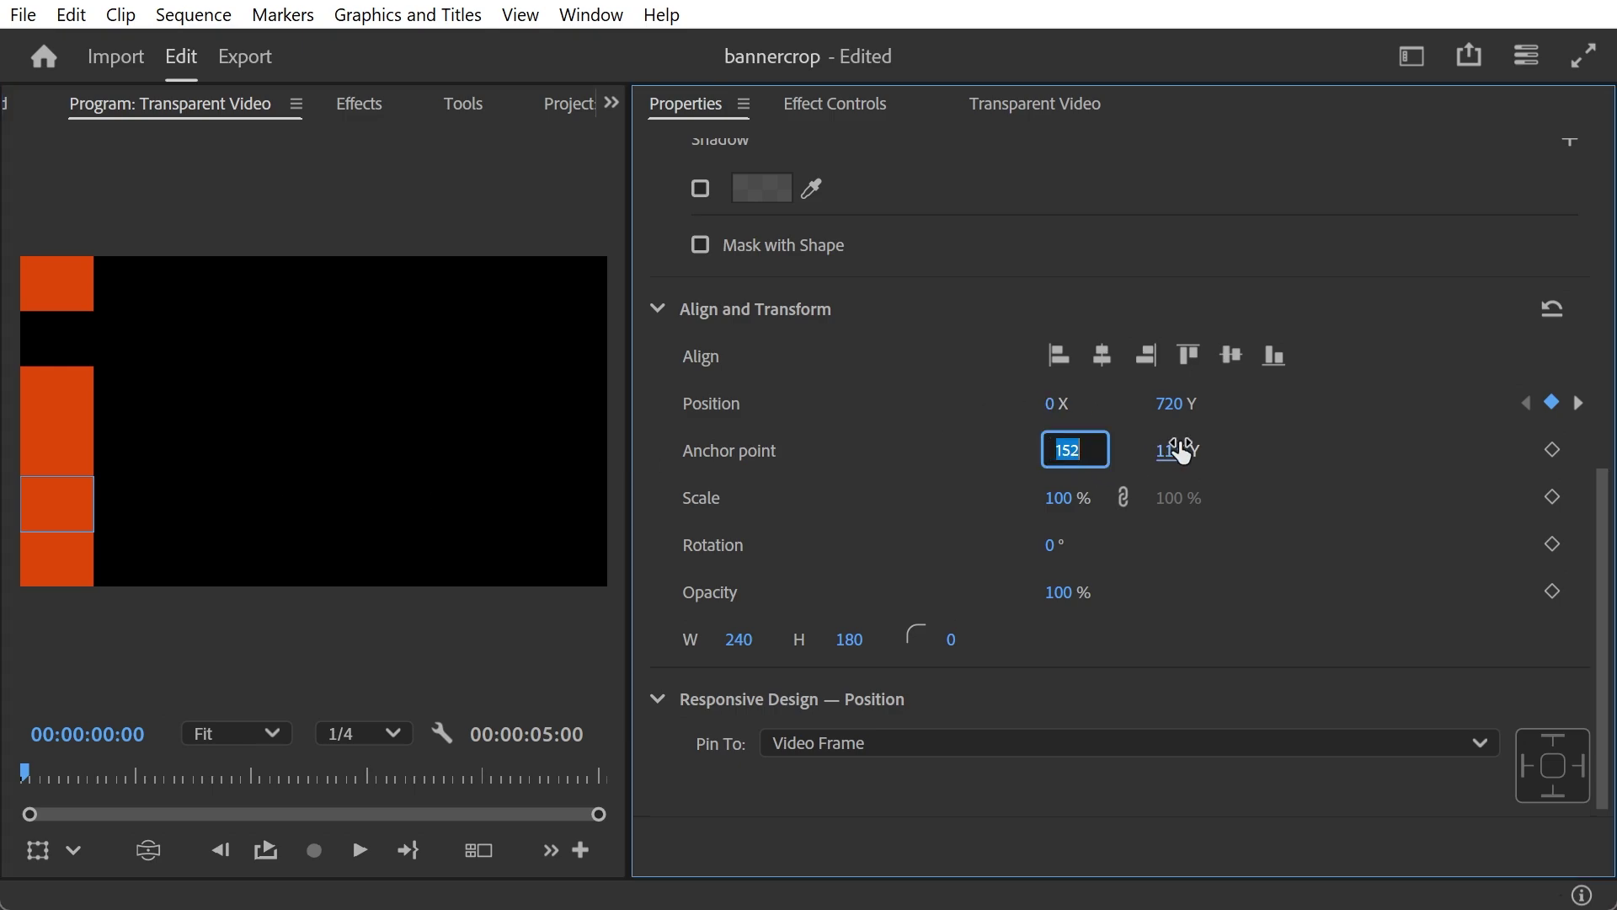
{"action": "type", "text": "2392"}
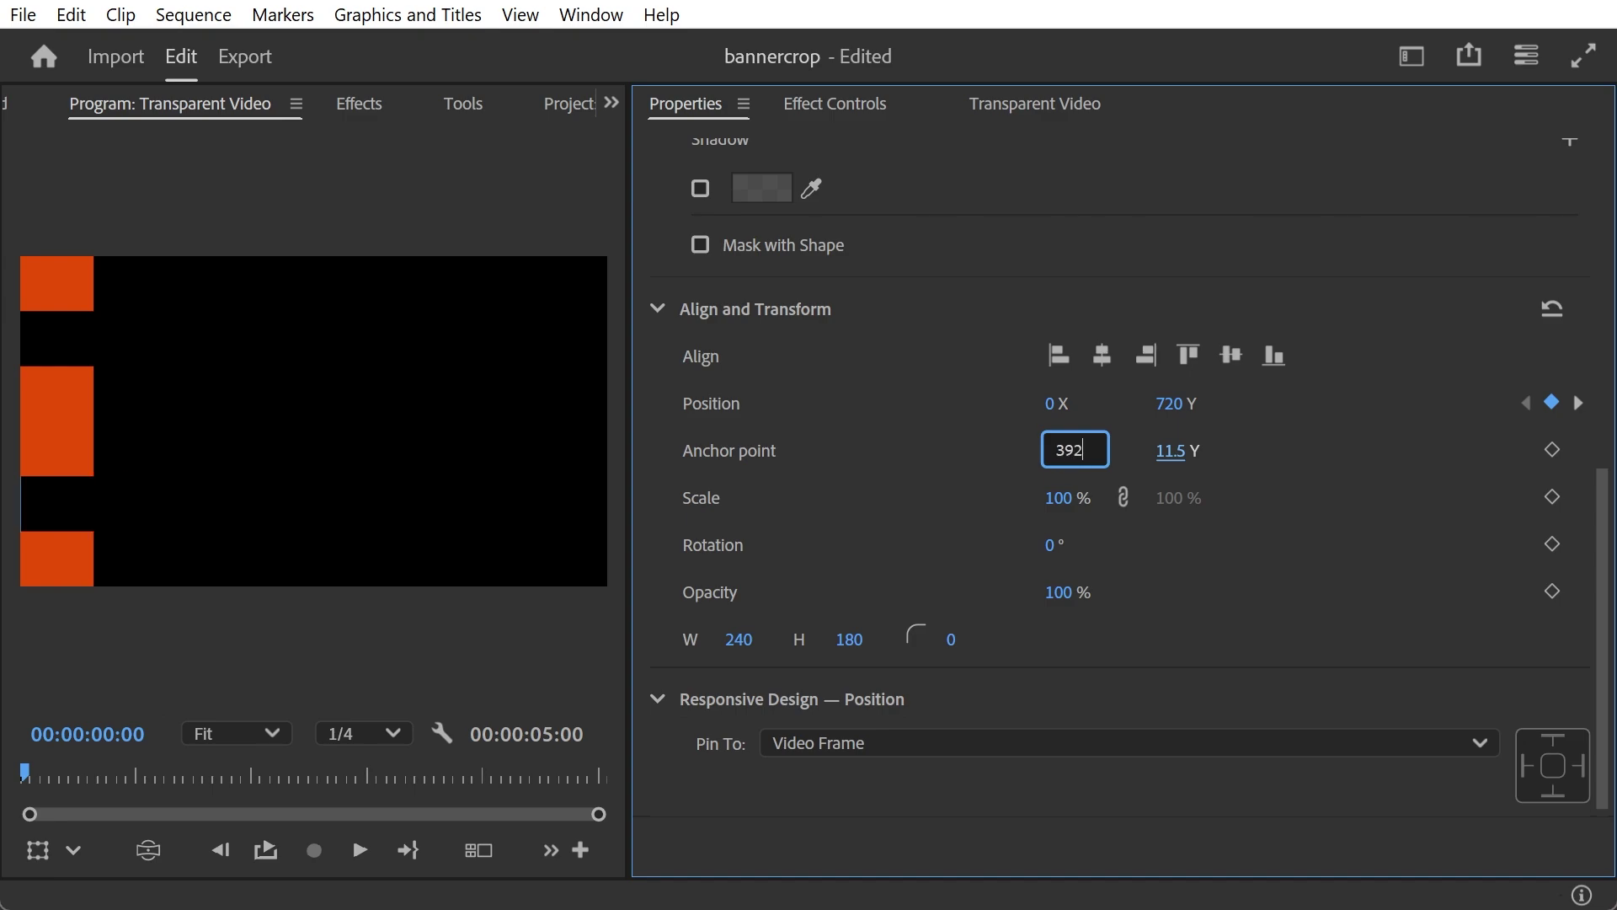
{"action": "key", "text": "Return"}
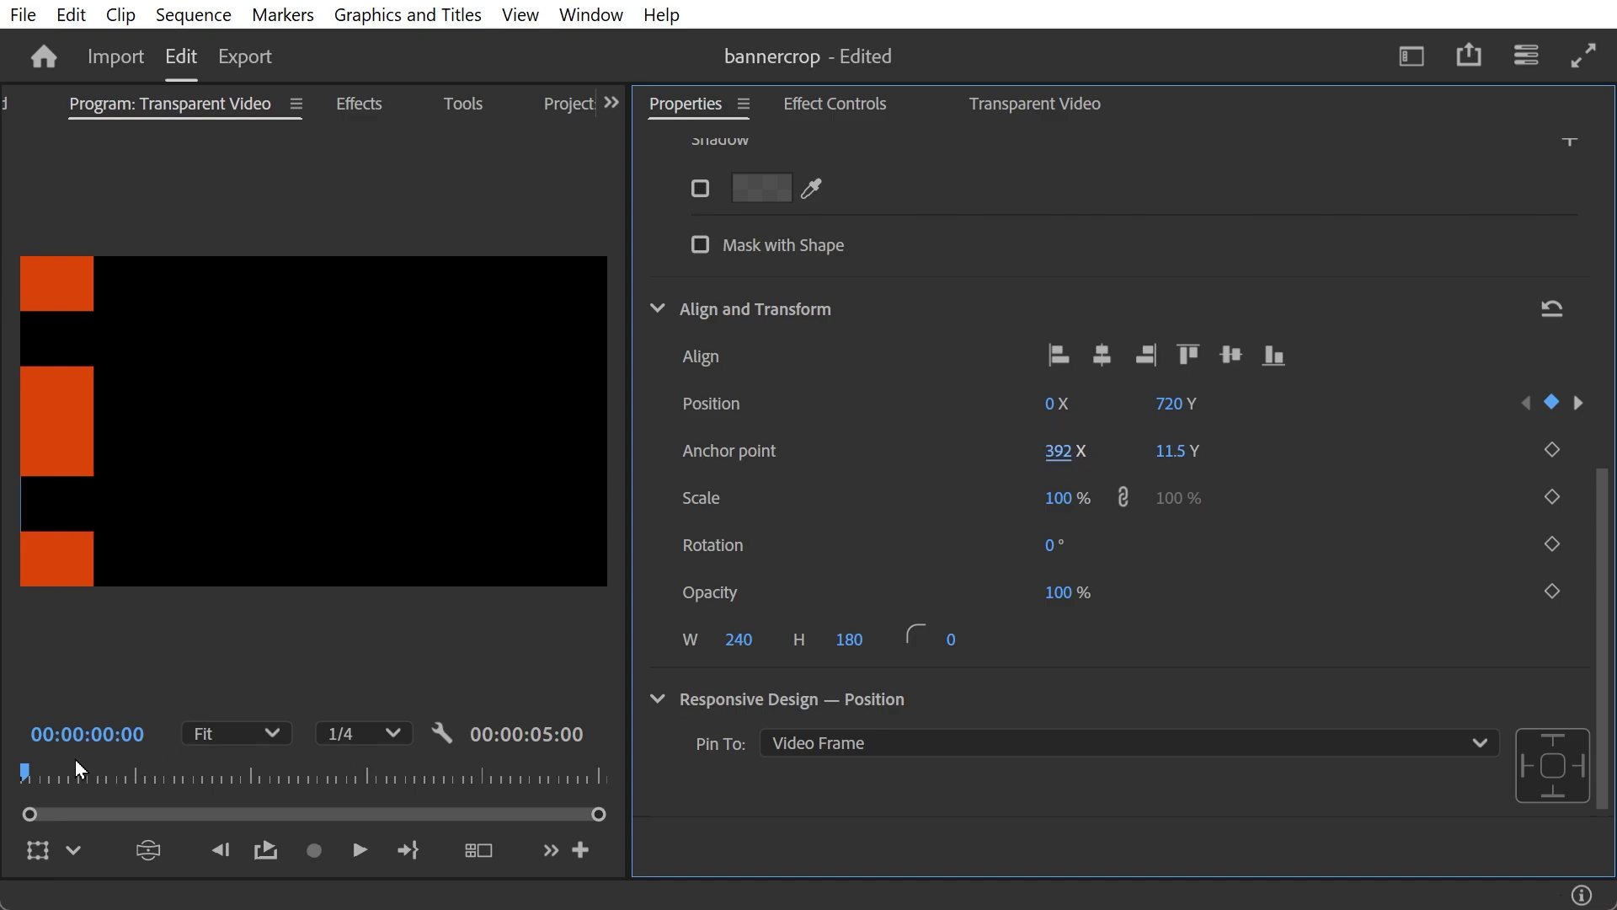
{"action": "mouse_move", "coordinate": [24, 772]}
{"action": "left_mouse_down"}
{"action": "mouse_move", "coordinate": [386, 782]}
{"action": "mouse_move", "coordinate": [24, 774]}
{"action": "left_mouse_up"}
Step: Change the Row1 banner's fill to mustard yellow, hex D5AC29
{"action": "scroll", "coordinate": [921, 429], "scroll_direction": "up", "scroll_amount": 5}
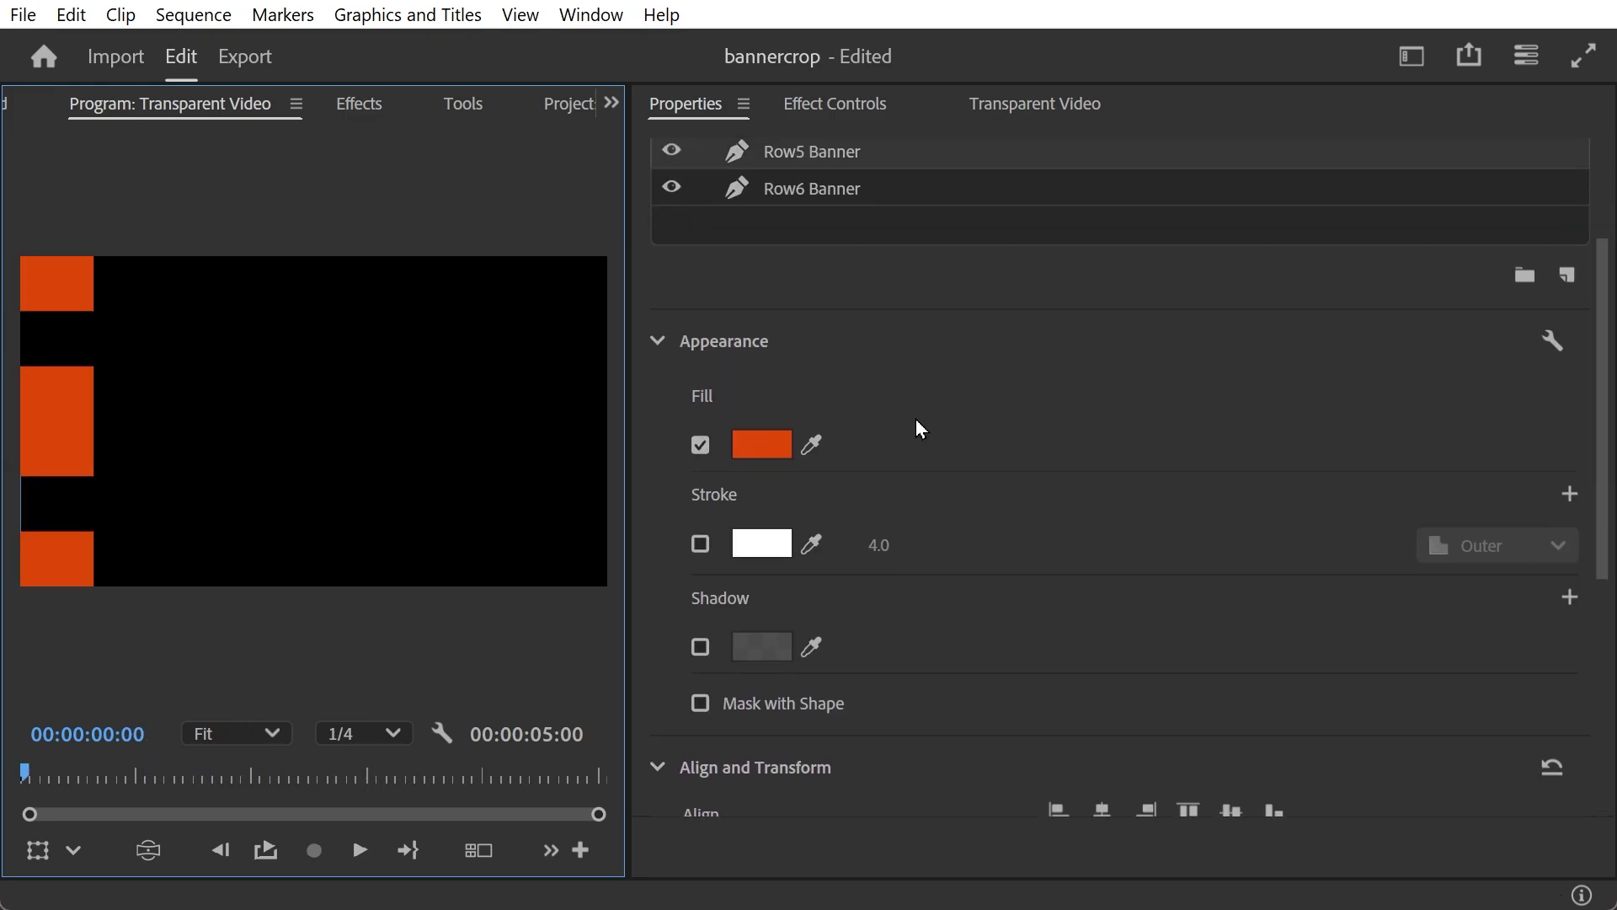
{"action": "scroll", "coordinate": [921, 429], "scroll_direction": "up", "scroll_amount": 3}
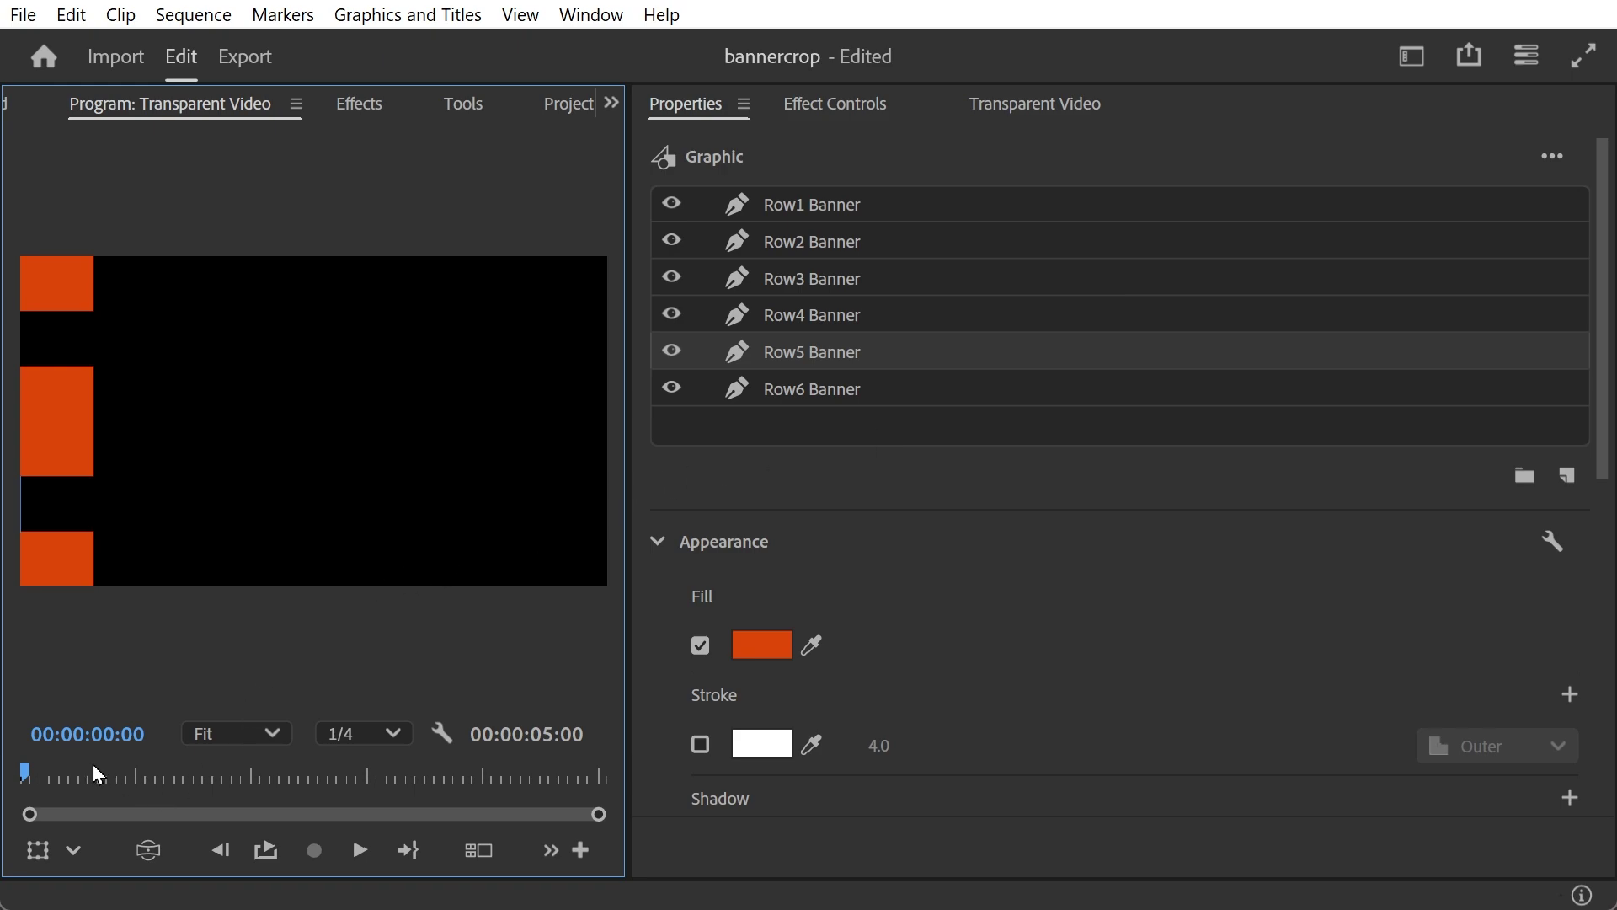
{"action": "left_click_drag", "start_coordinate": [170, 765], "coordinate": [17, 789]}
{"action": "left_click", "coordinate": [49, 281]}
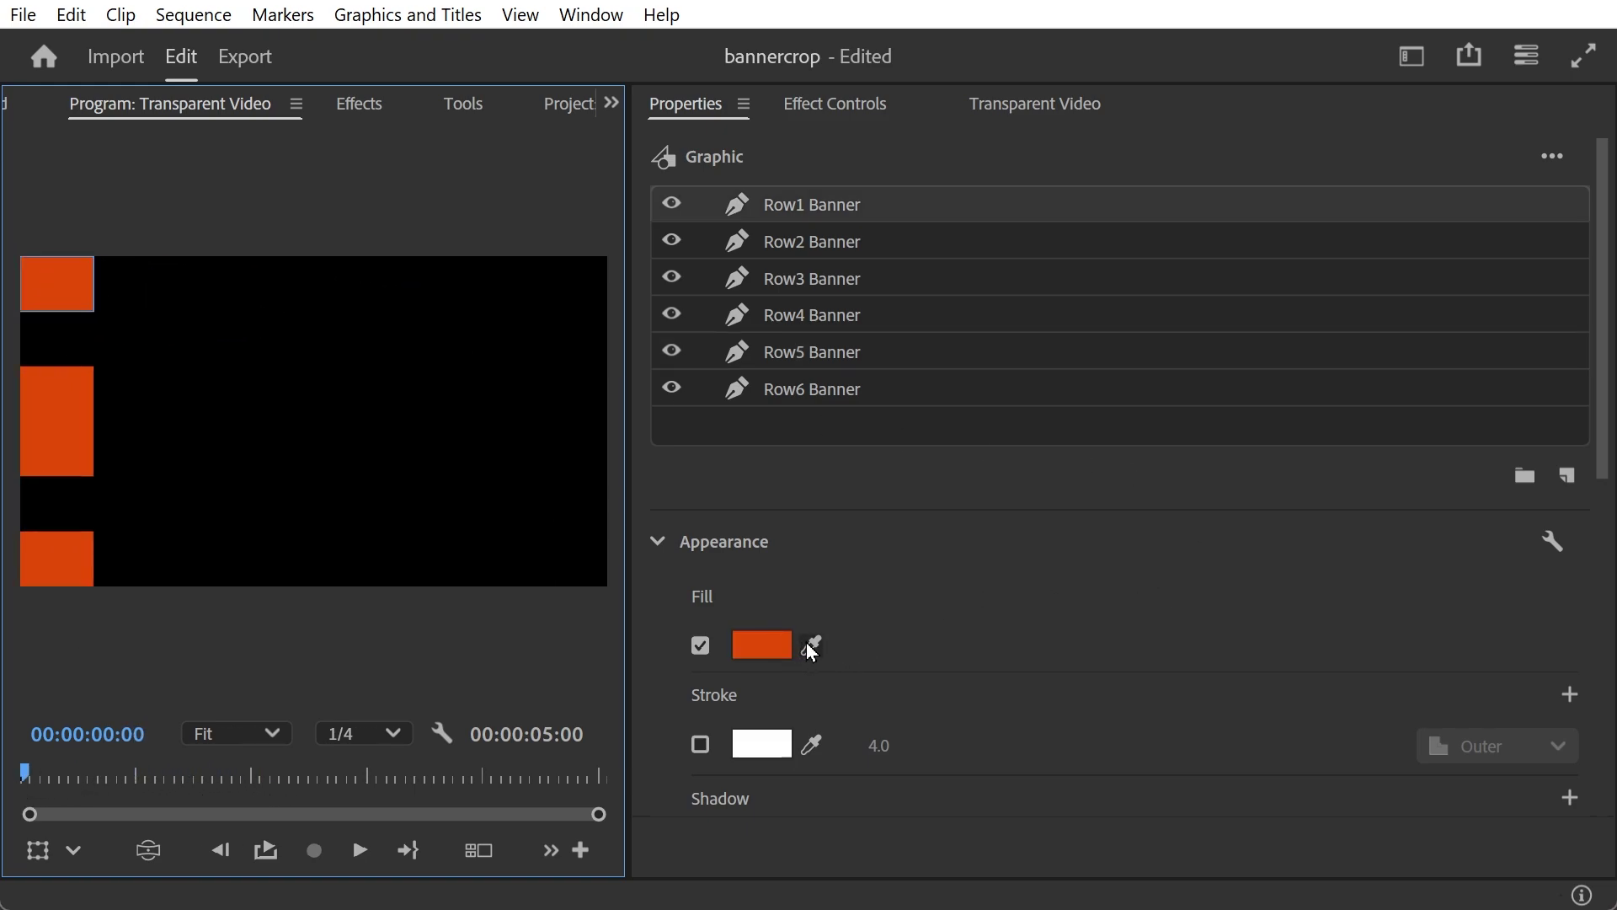
{"action": "left_click", "coordinate": [776, 644]}
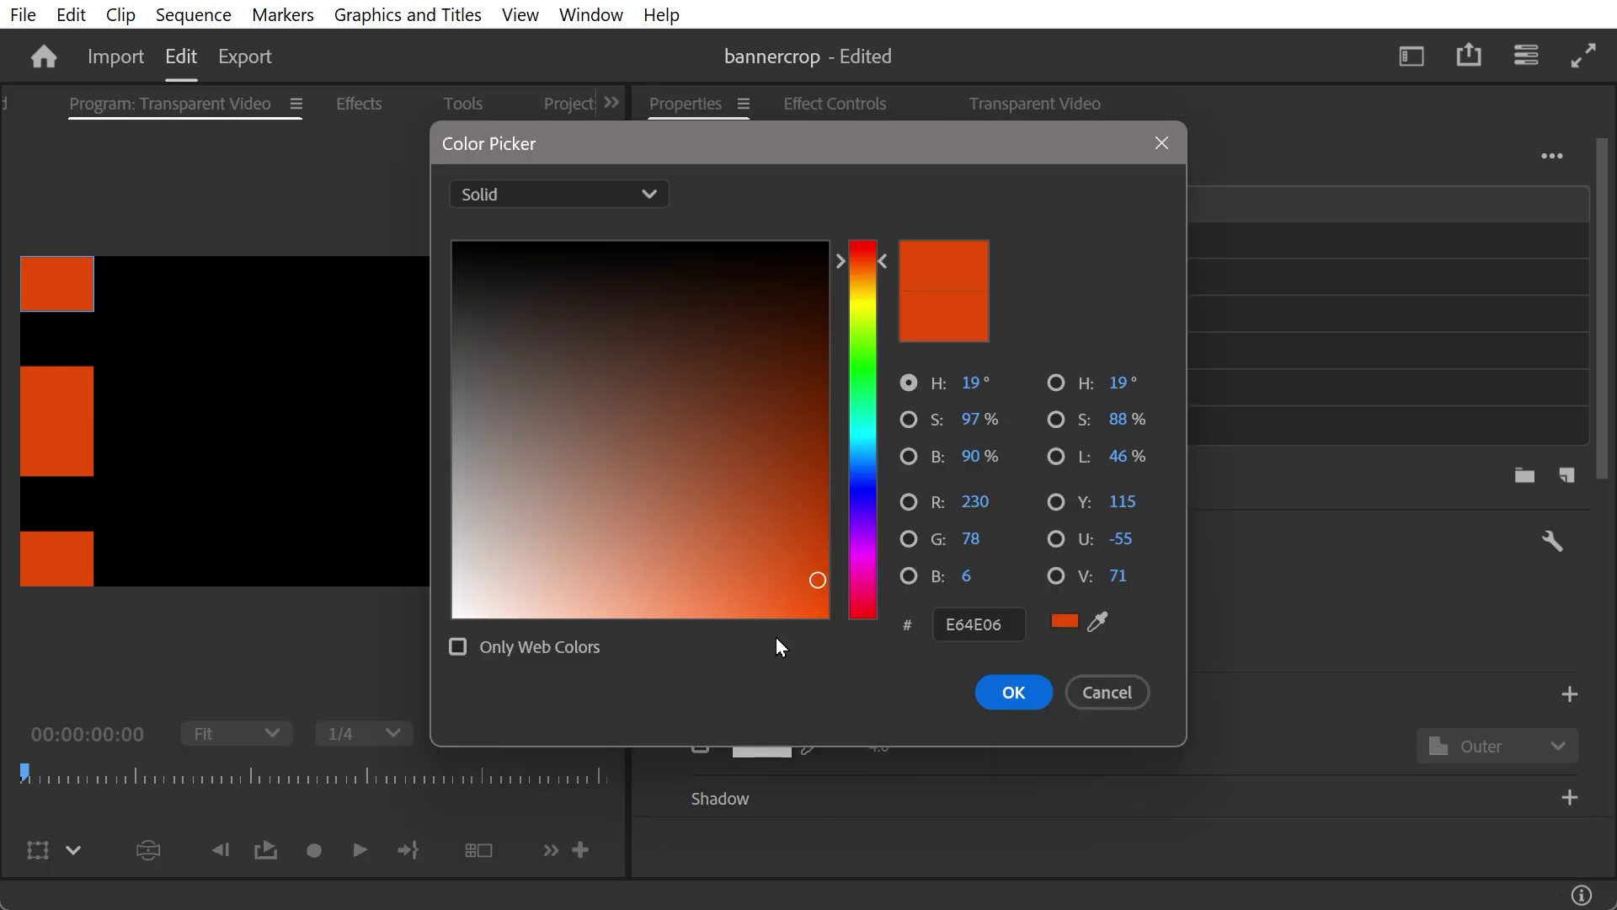
{"action": "left_click", "coordinate": [867, 289]}
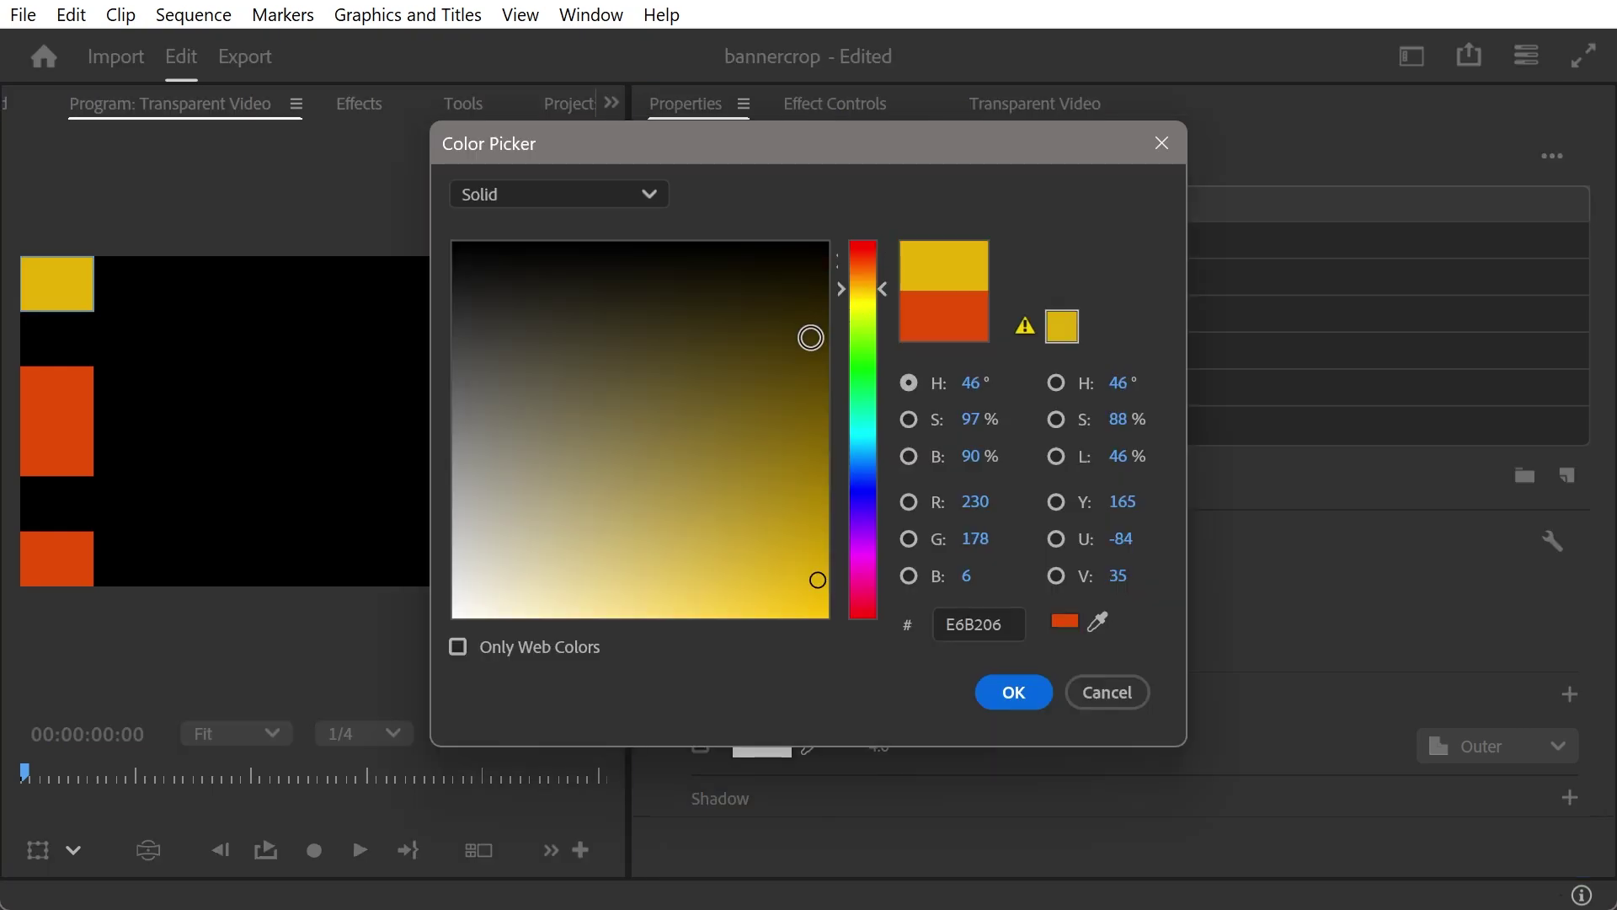
{"action": "left_click_drag", "start_coordinate": [816, 337], "coordinate": [756, 553]}
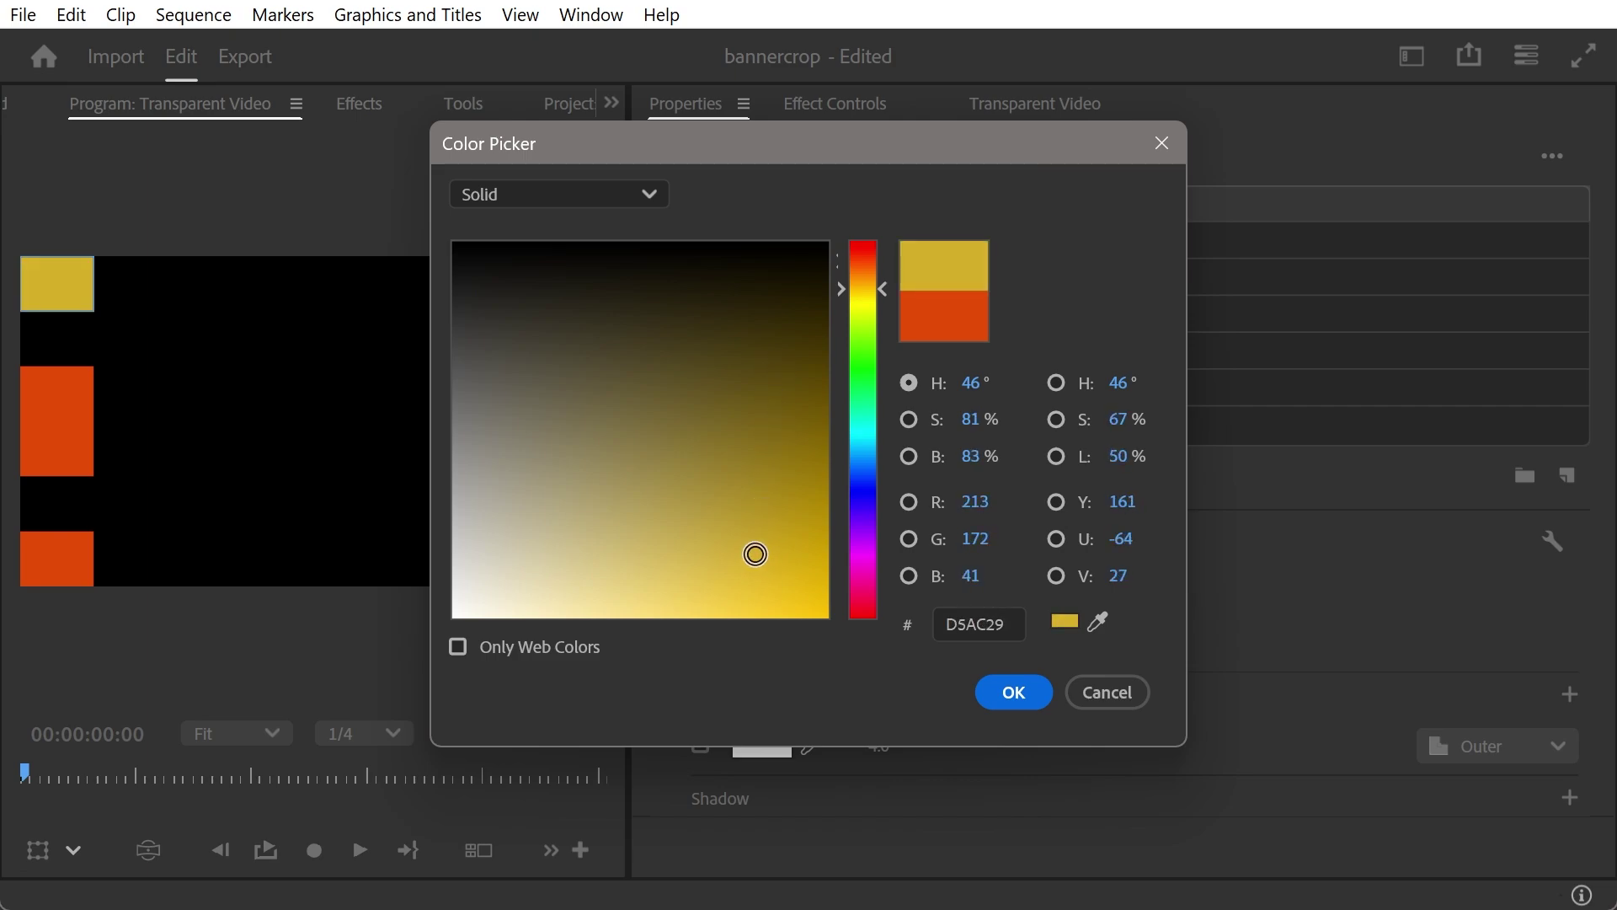
{"action": "left_click", "coordinate": [1015, 693]}
Step: Fill the Row6 banner with the yellow sampled from the Row1 banner in the program preview
{"action": "left_click", "coordinate": [79, 567]}
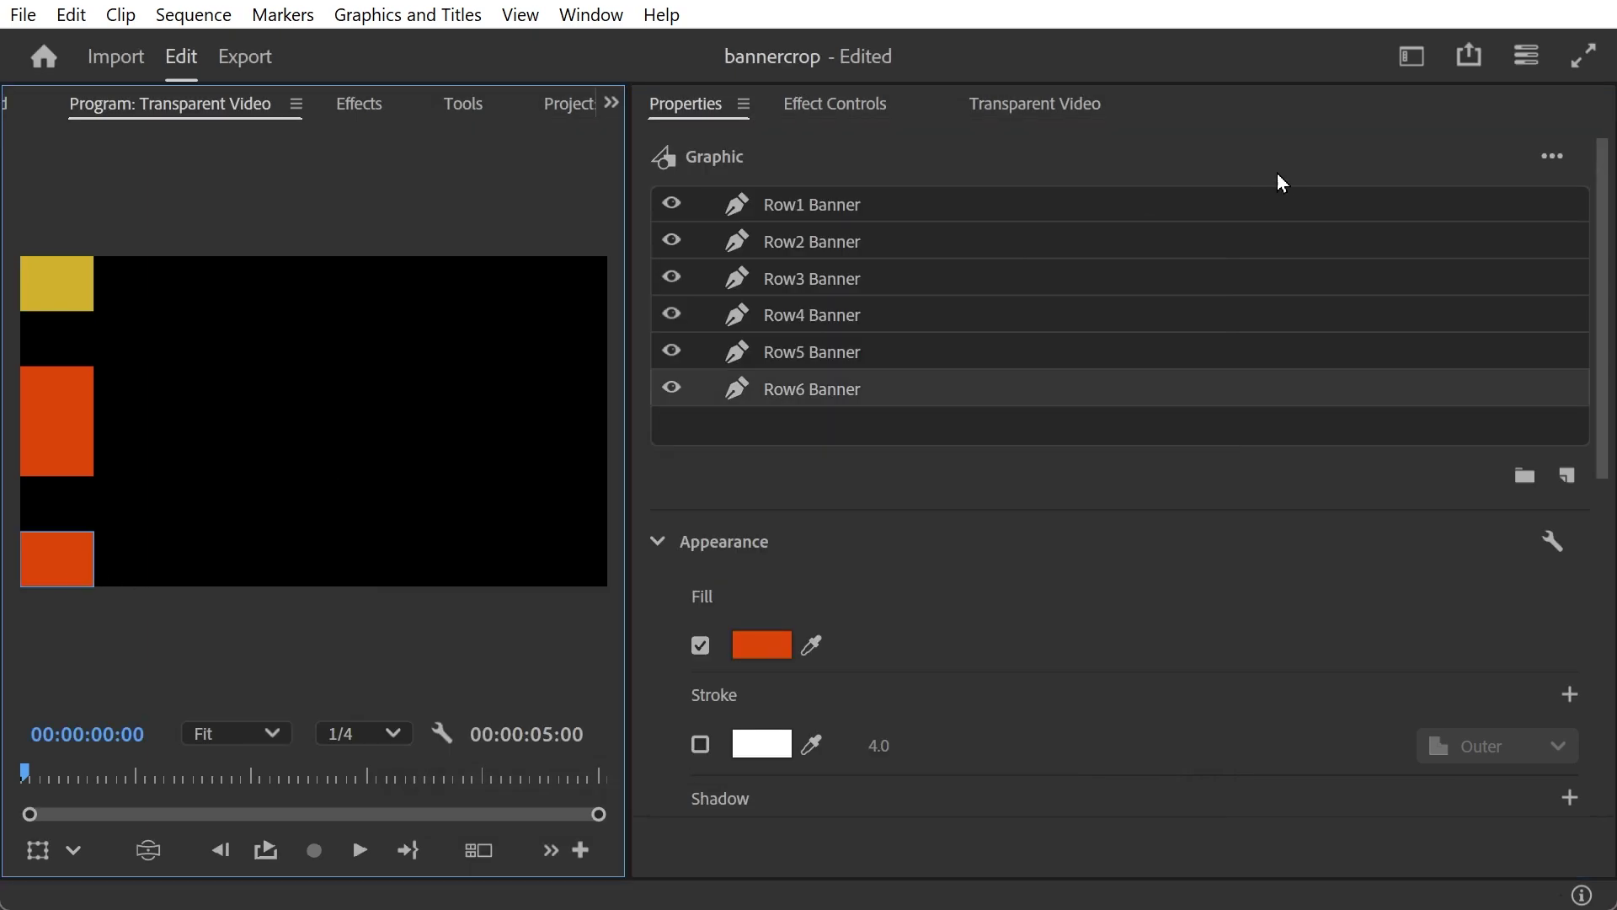
{"action": "left_click", "coordinate": [760, 647]}
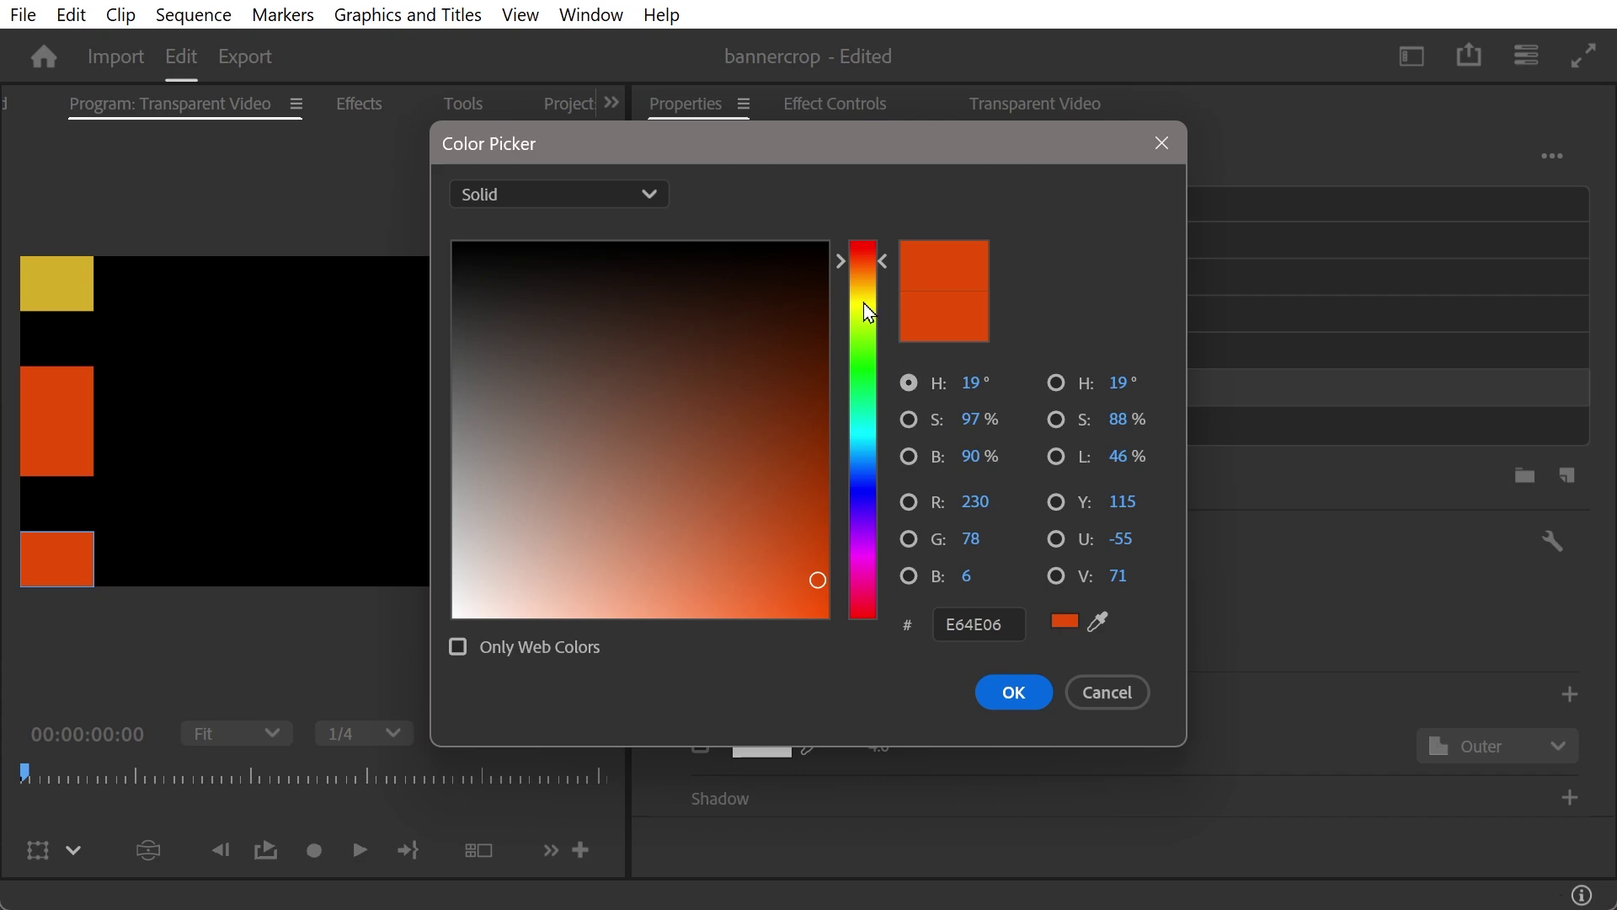
{"action": "left_click", "coordinate": [864, 299]}
{"action": "left_click", "coordinate": [779, 539]}
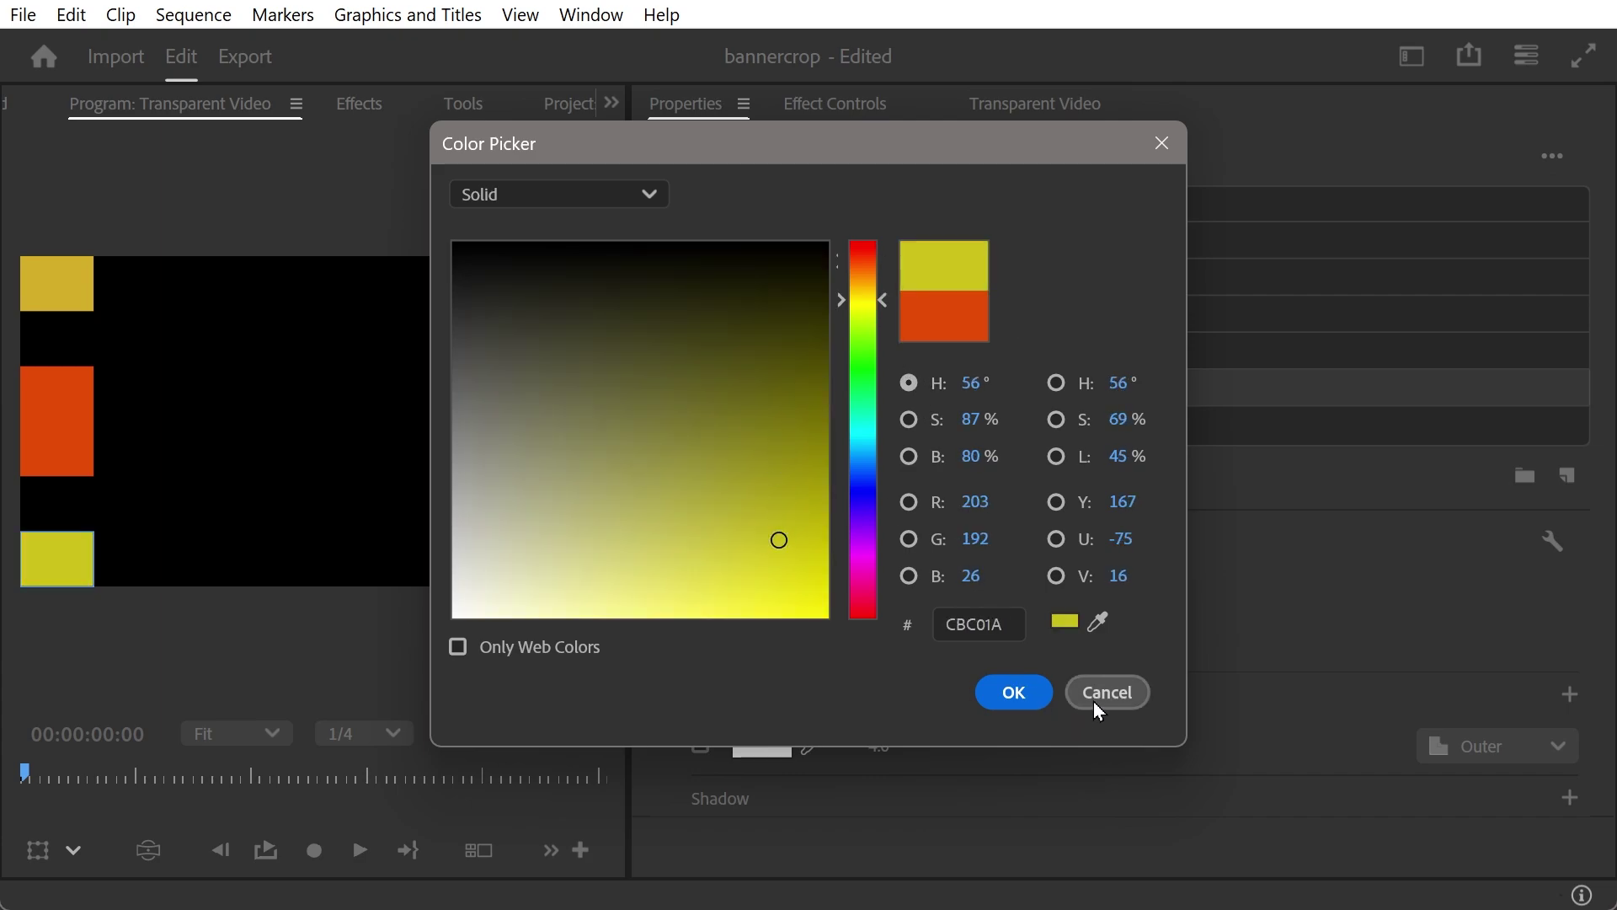
{"action": "left_click", "coordinate": [1100, 622]}
{"action": "left_click", "coordinate": [83, 261]}
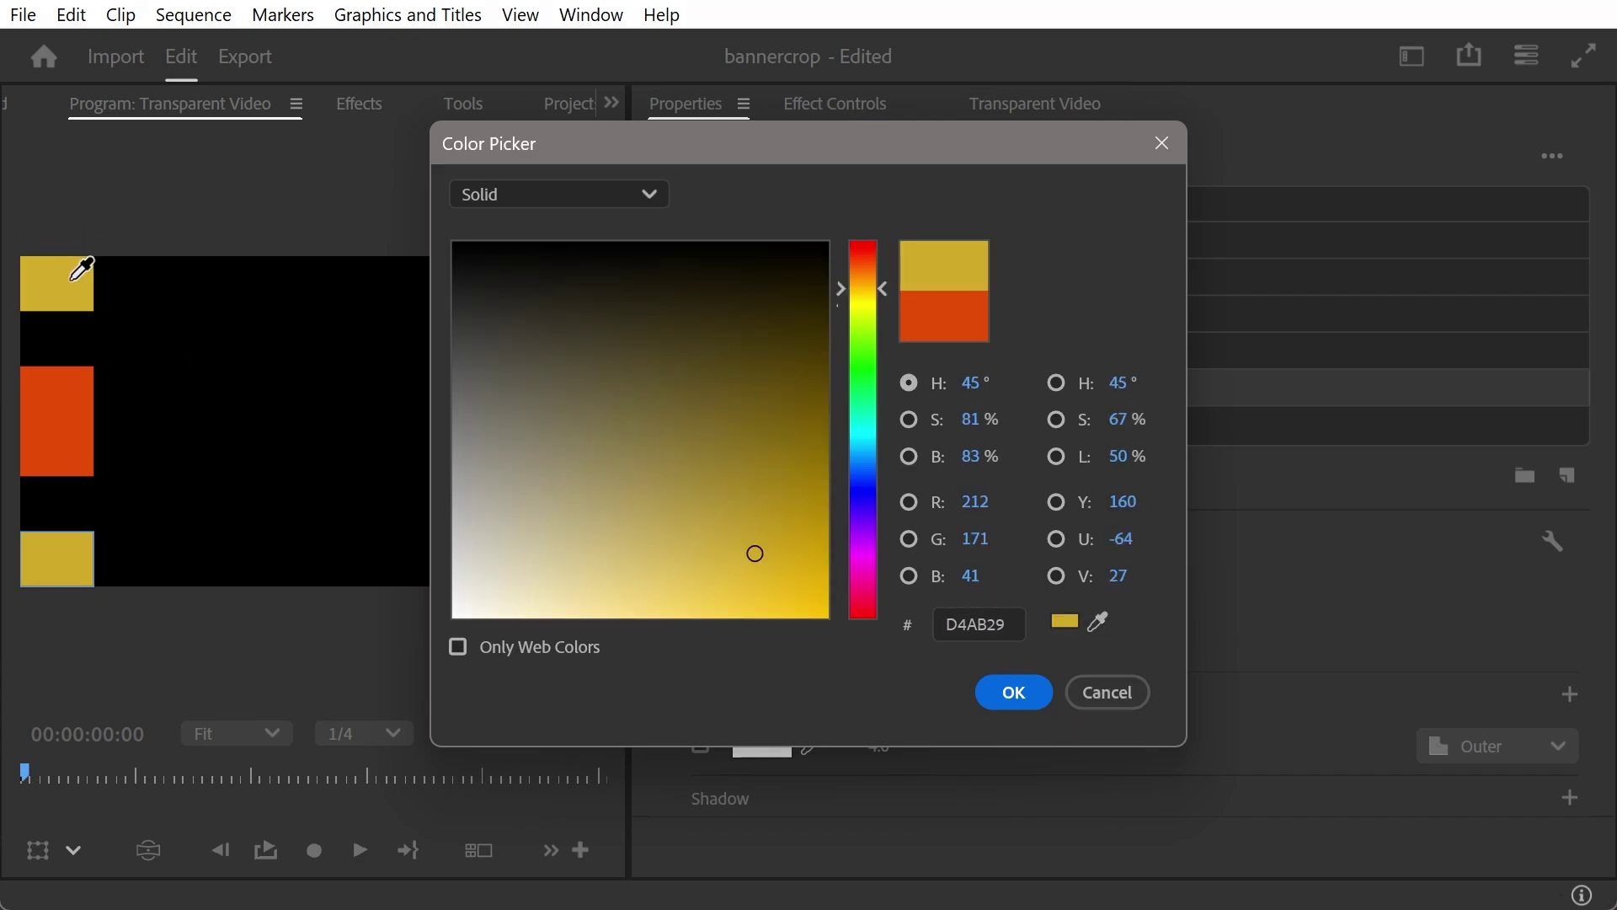
{"action": "left_click", "coordinate": [1007, 690]}
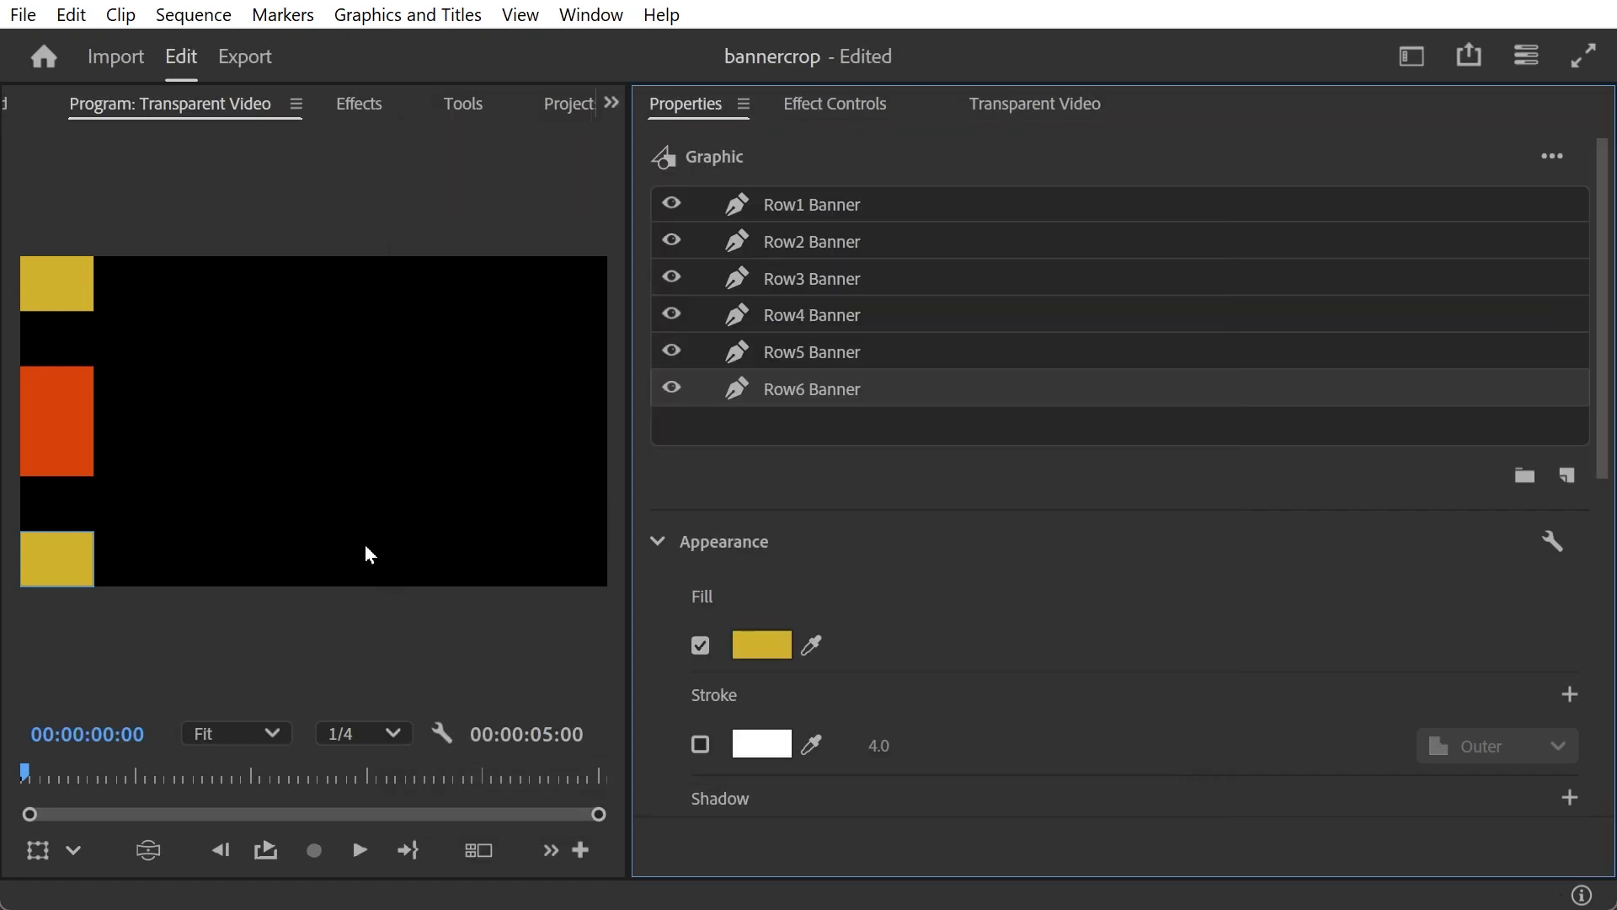
Step: Play the recoloured banner animation from the beginning and return the playhead to 00:00:00:00
{"action": "left_click_drag", "start_coordinate": [115, 782], "coordinate": [25, 781]}
{"action": "left_click", "coordinate": [363, 853]}
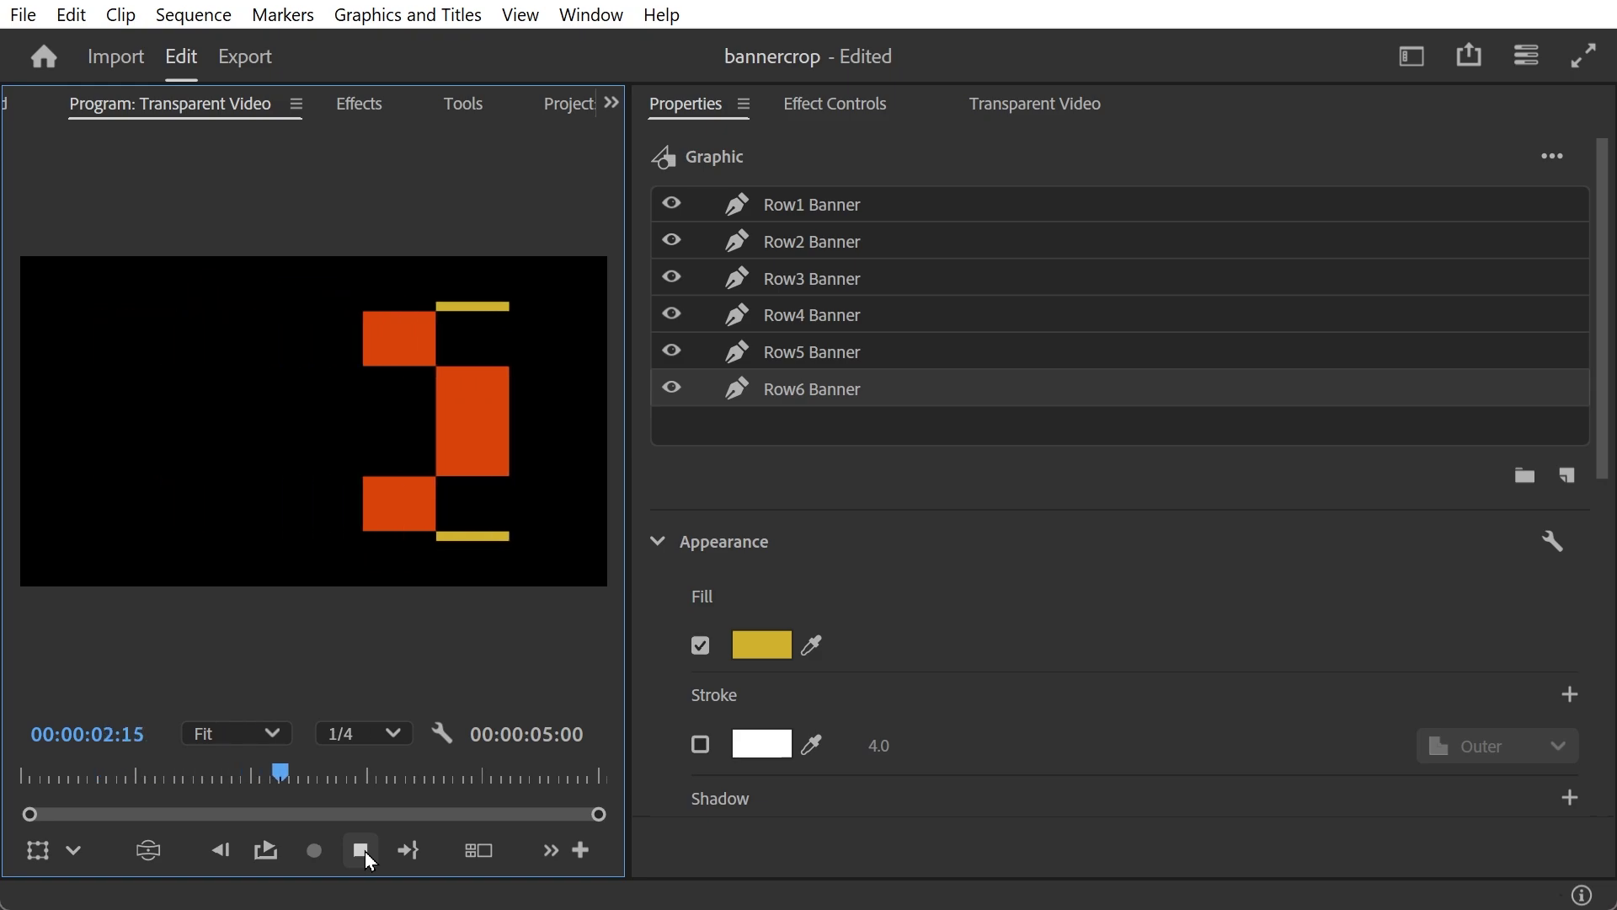
{"action": "left_click_drag", "start_coordinate": [377, 775], "coordinate": [24, 776]}
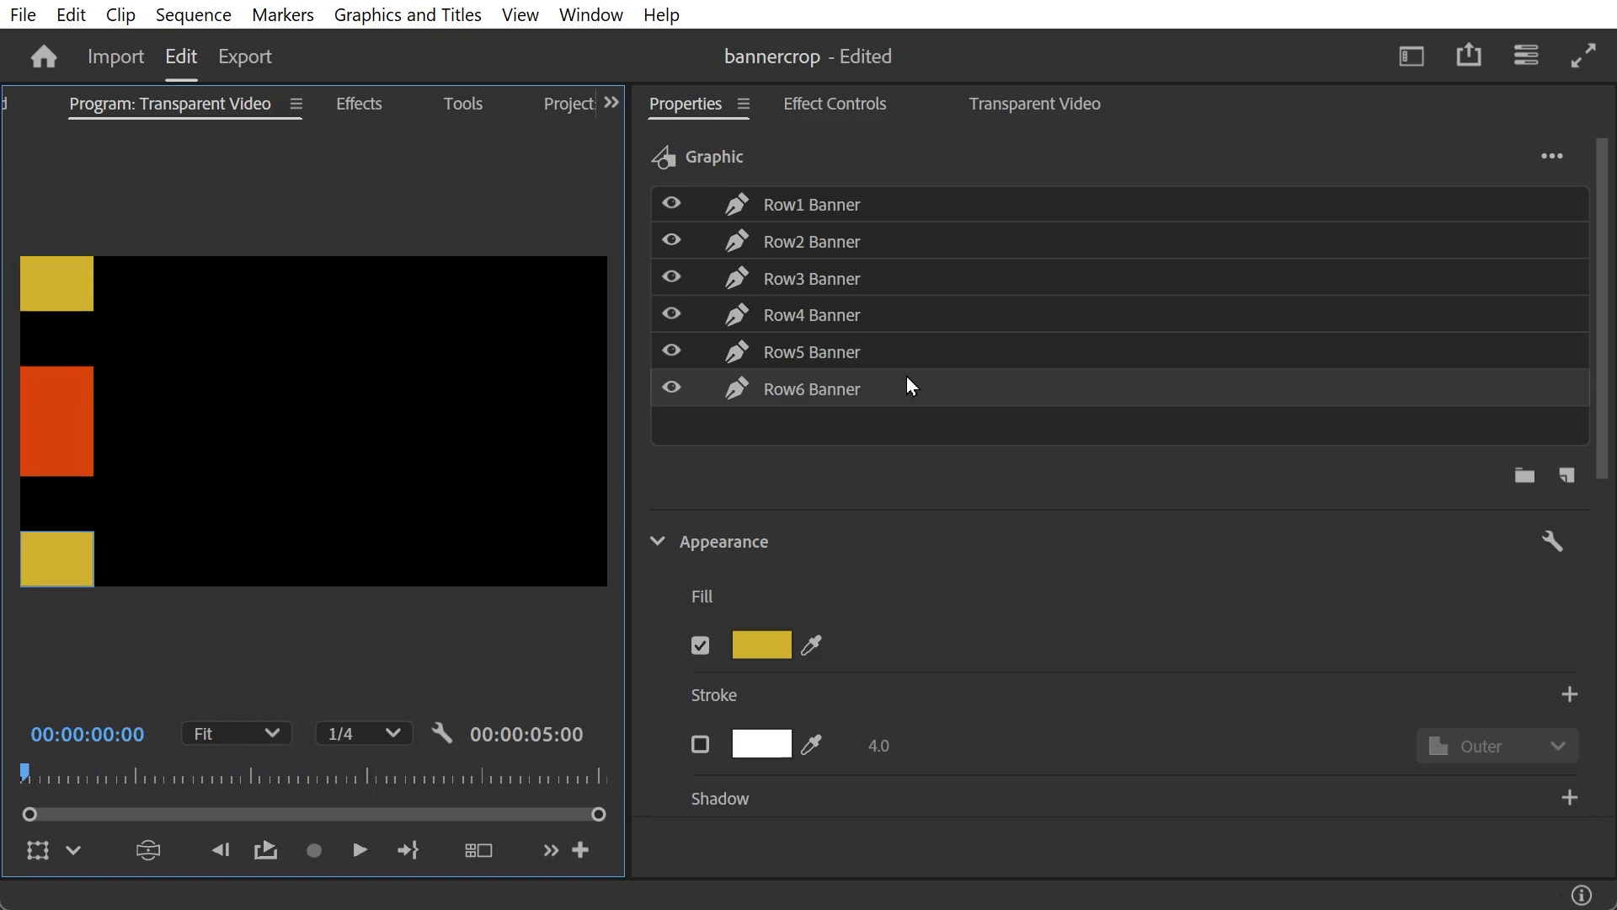
Step: Try rotating the whole graphic 180° with Vector Motion and scrub through the start of the animation
{"action": "left_click", "coordinate": [807, 106]}
{"action": "scroll", "coordinate": [1114, 412], "scroll_direction": "up", "scroll_amount": 5}
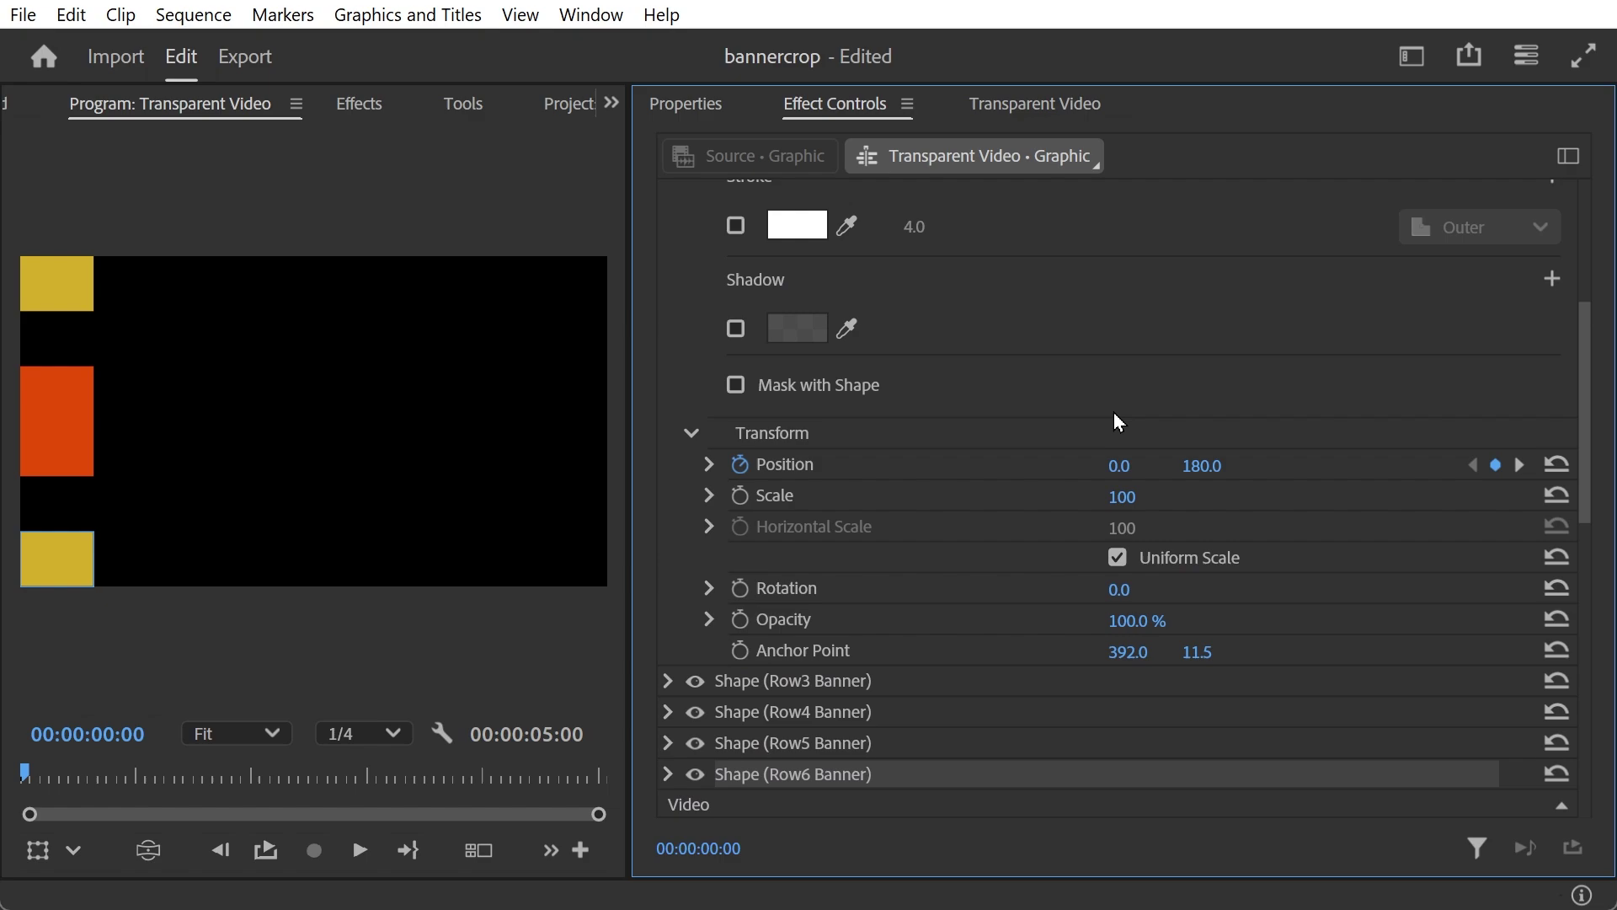
{"action": "scroll", "coordinate": [1115, 415], "scroll_direction": "up", "scroll_amount": 1}
{"action": "left_click", "coordinate": [665, 280]}
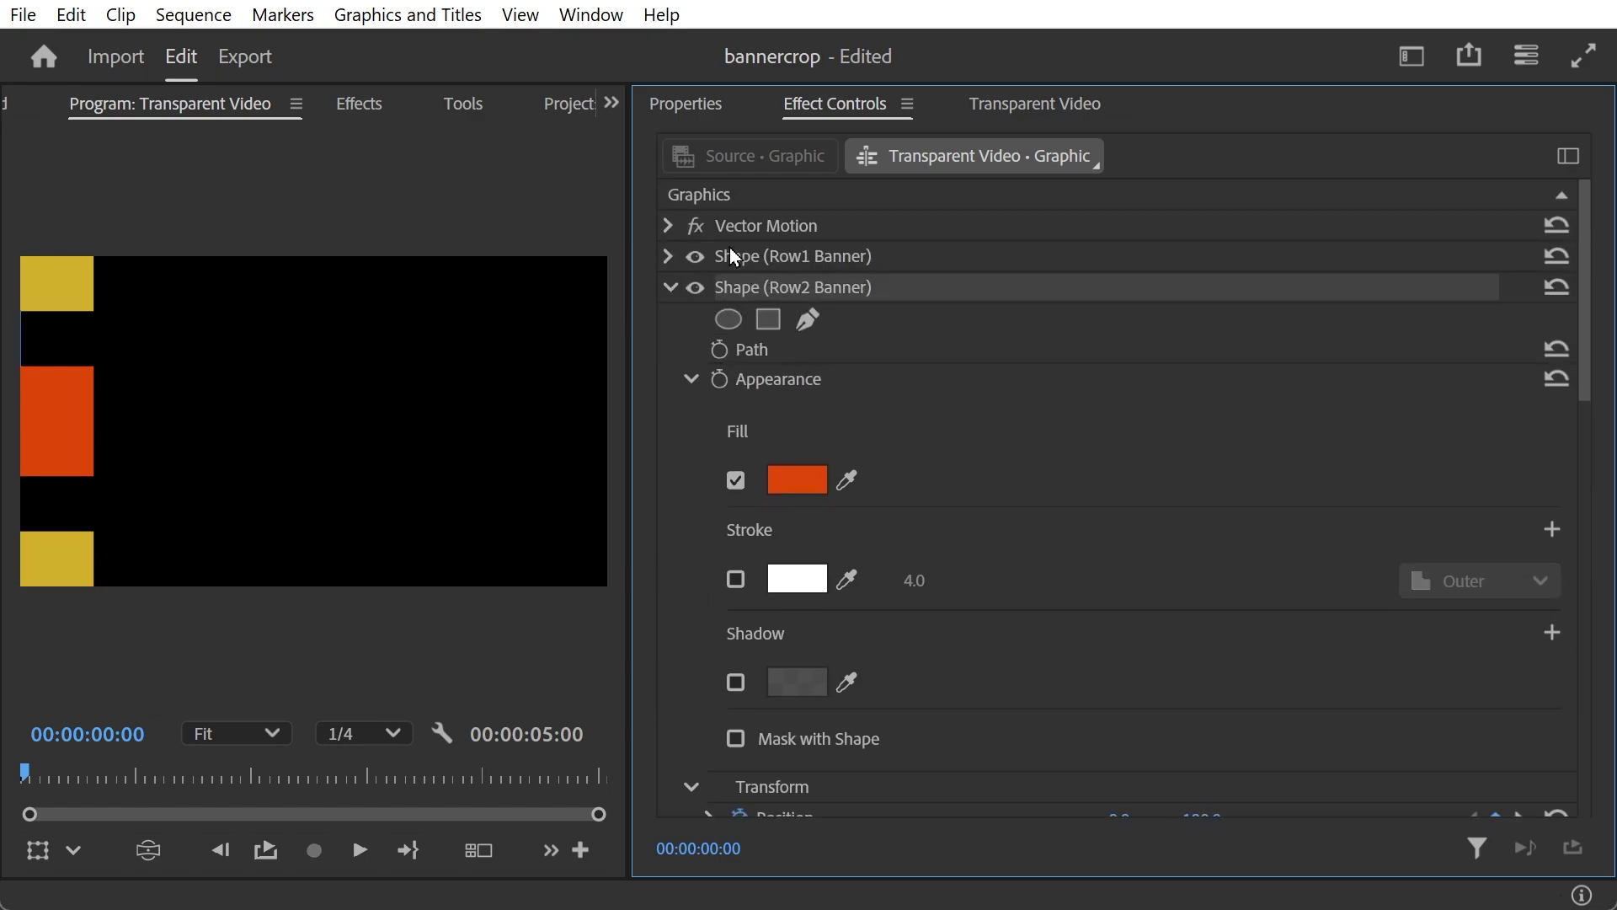
{"action": "left_click", "coordinate": [666, 226]}
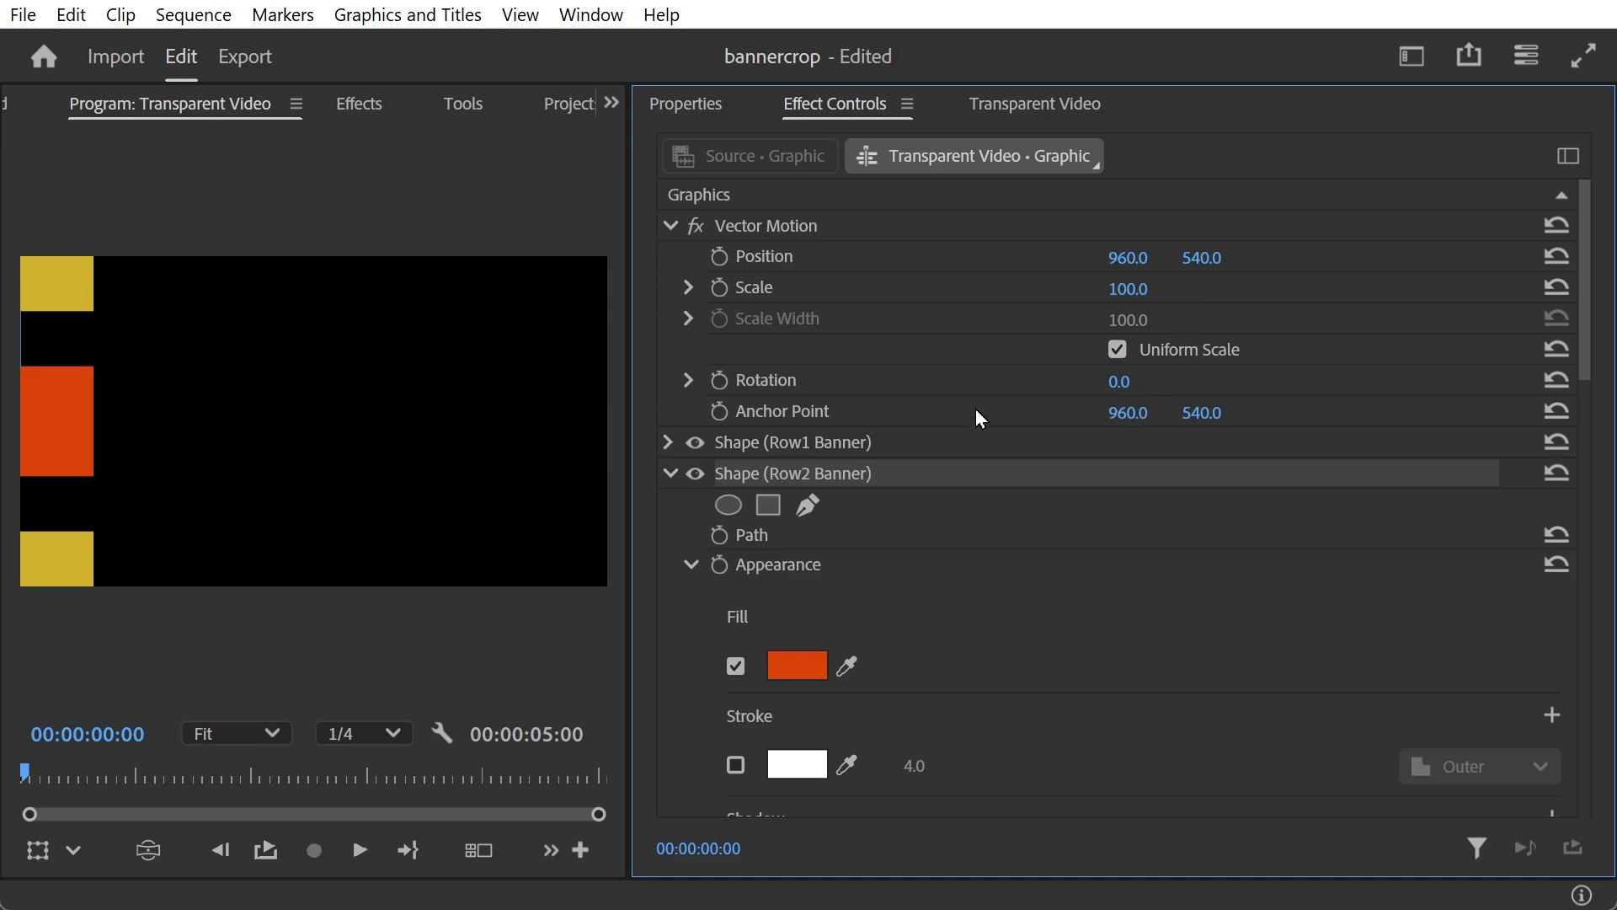
{"action": "left_click_drag", "start_coordinate": [1118, 381], "coordinate": [1272, 381]}
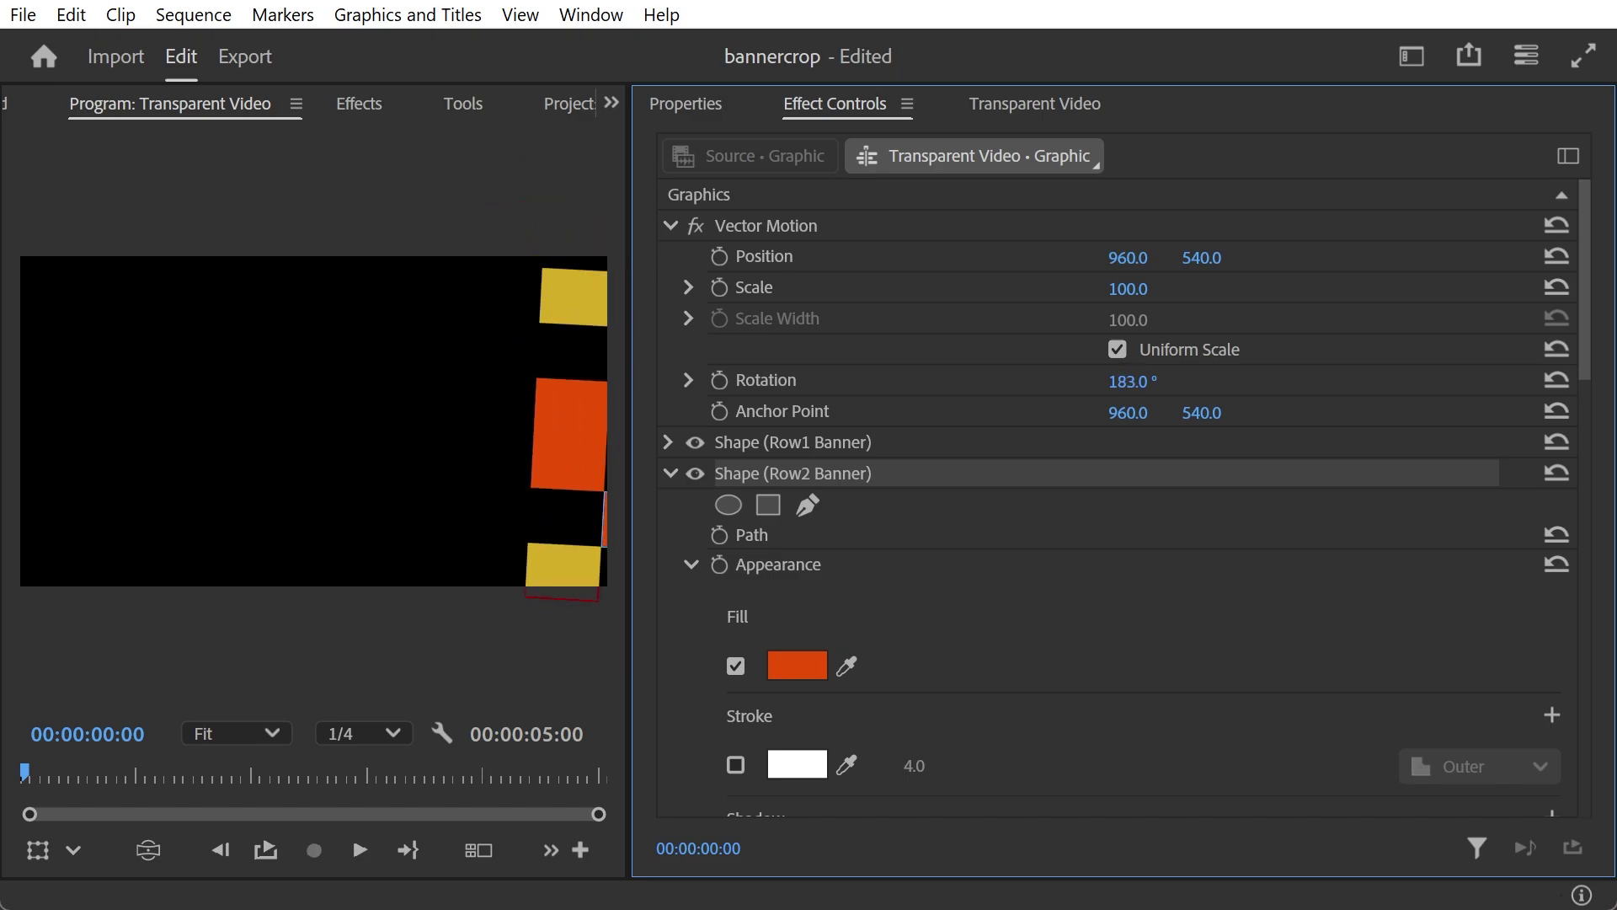
{"action": "left_click", "coordinate": [1142, 373]}
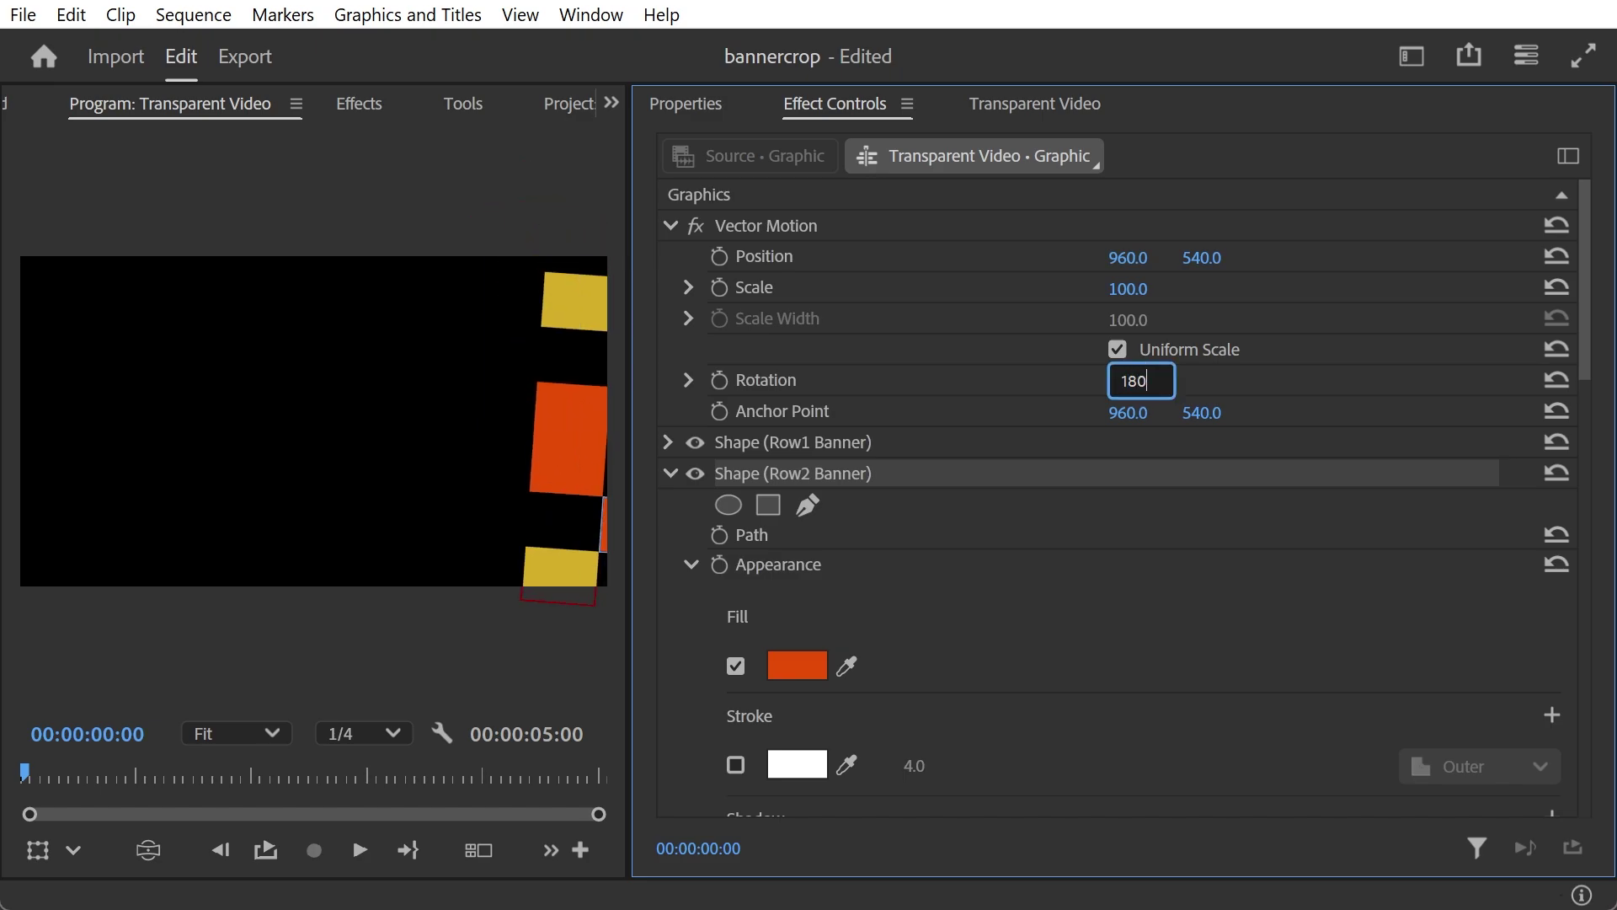
{"action": "key", "text": "Return"}
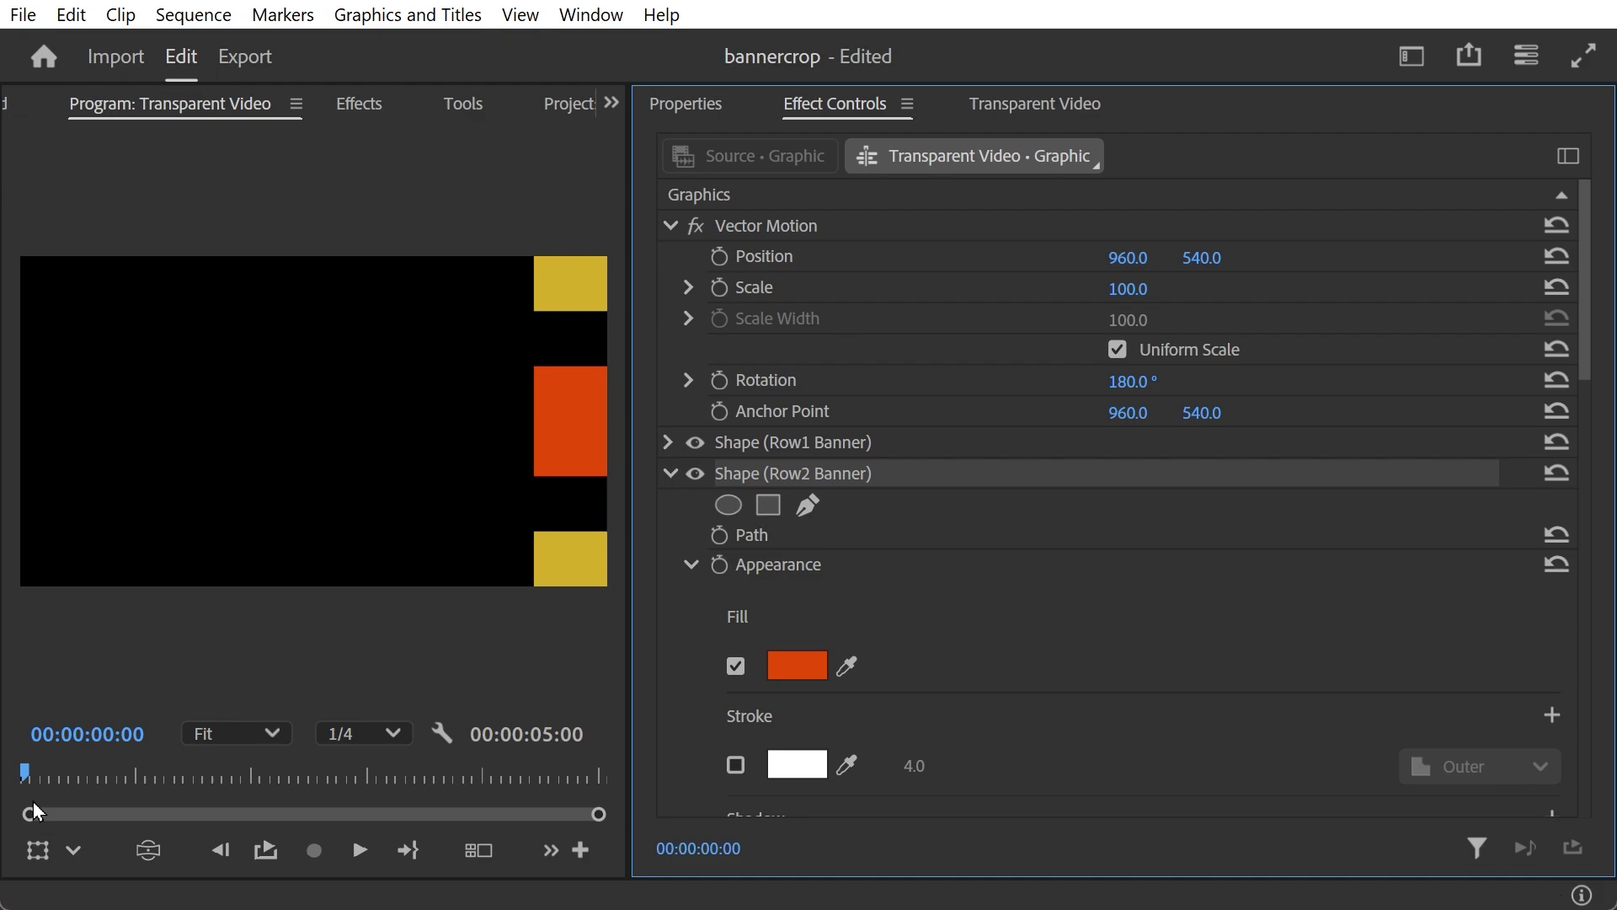
{"action": "mouse_move", "coordinate": [34, 773]}
{"action": "left_mouse_down"}
{"action": "mouse_move", "coordinate": [357, 787]}
{"action": "mouse_move", "coordinate": [25, 783]}
{"action": "mouse_move", "coordinate": [397, 796]}
{"action": "mouse_move", "coordinate": [12, 802]}
{"action": "mouse_move", "coordinate": [361, 790]}
{"action": "mouse_move", "coordinate": [7, 774]}
{"action": "left_mouse_up"}
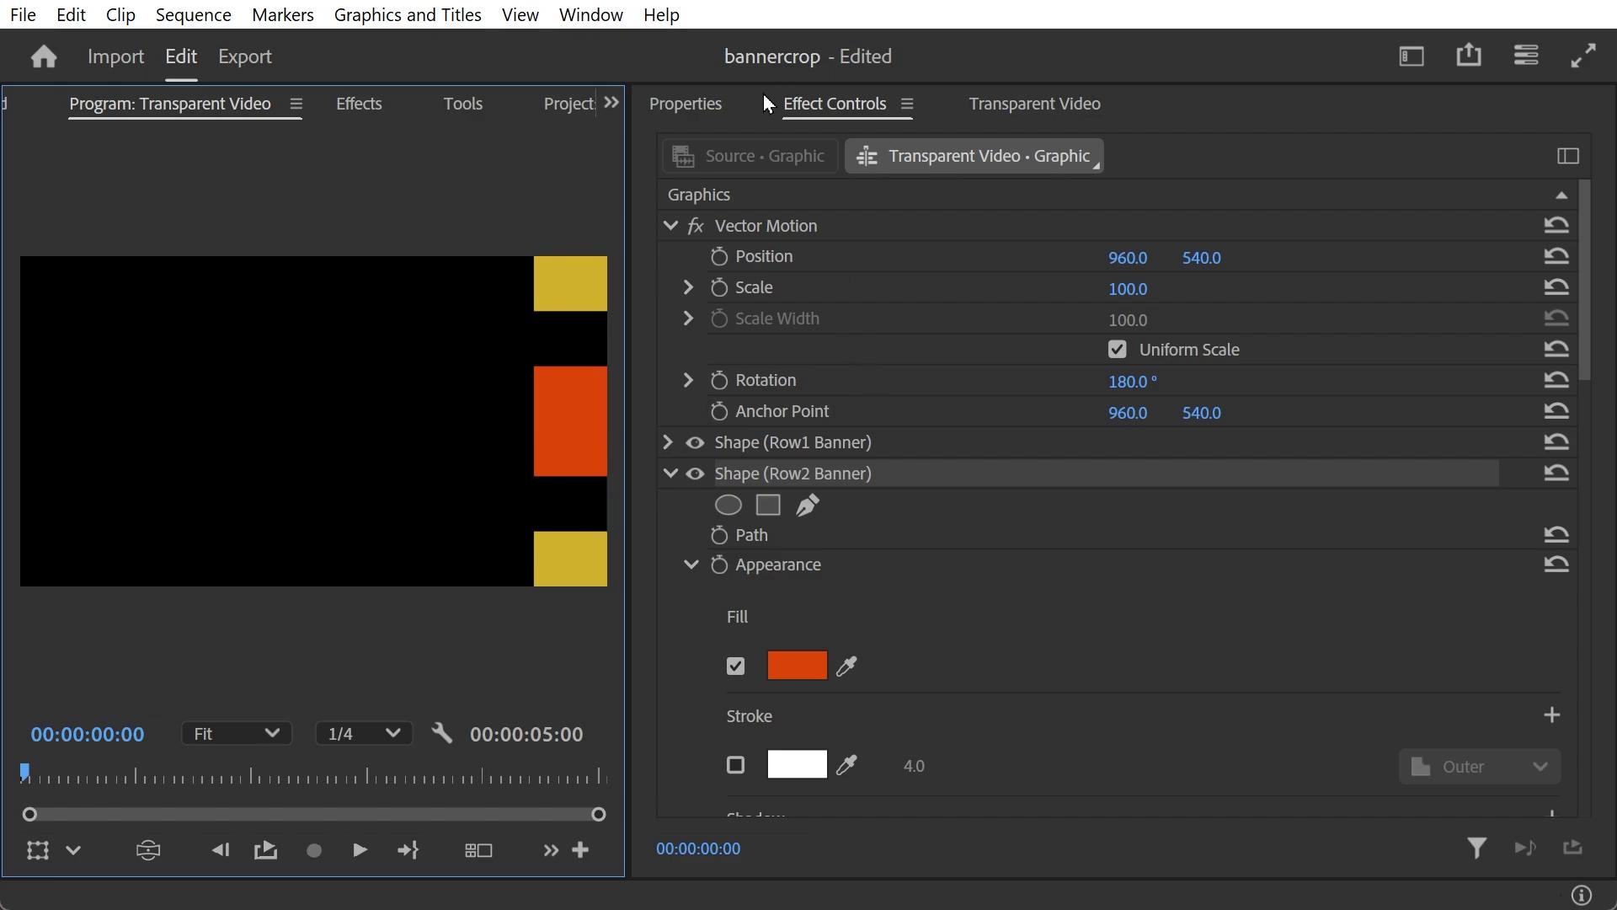
Step: Set the whole graphic's Vector Motion rotation back to 0°
{"action": "left_click", "coordinate": [710, 116]}
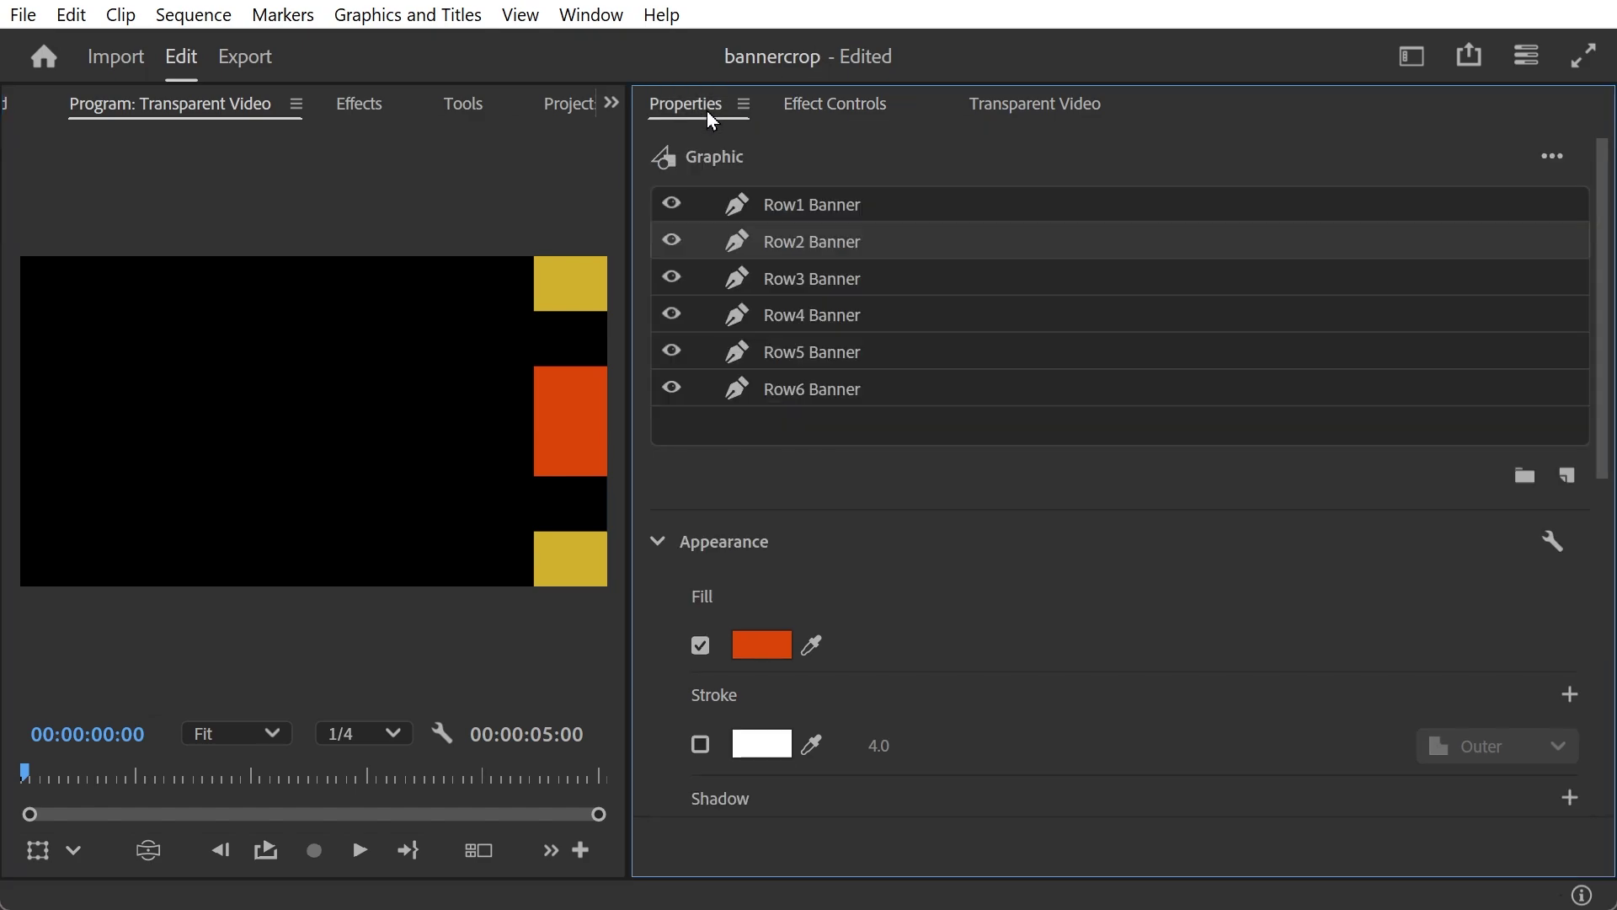
{"action": "left_click", "coordinate": [853, 110]}
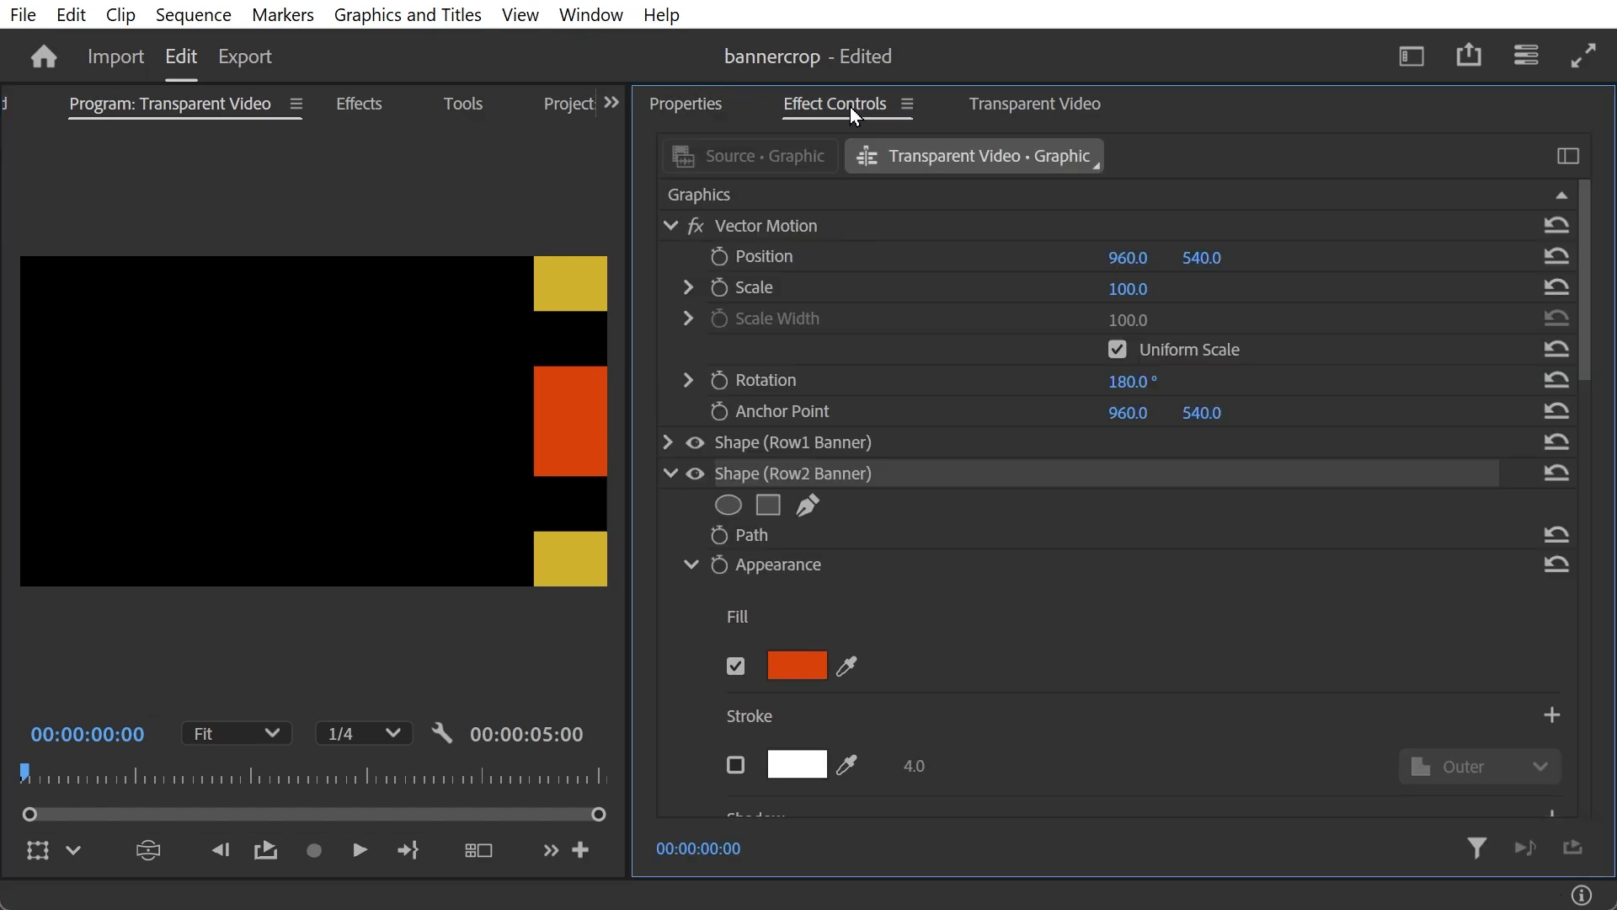
{"action": "left_click", "coordinate": [1137, 380]}
{"action": "key", "text": "Return"}
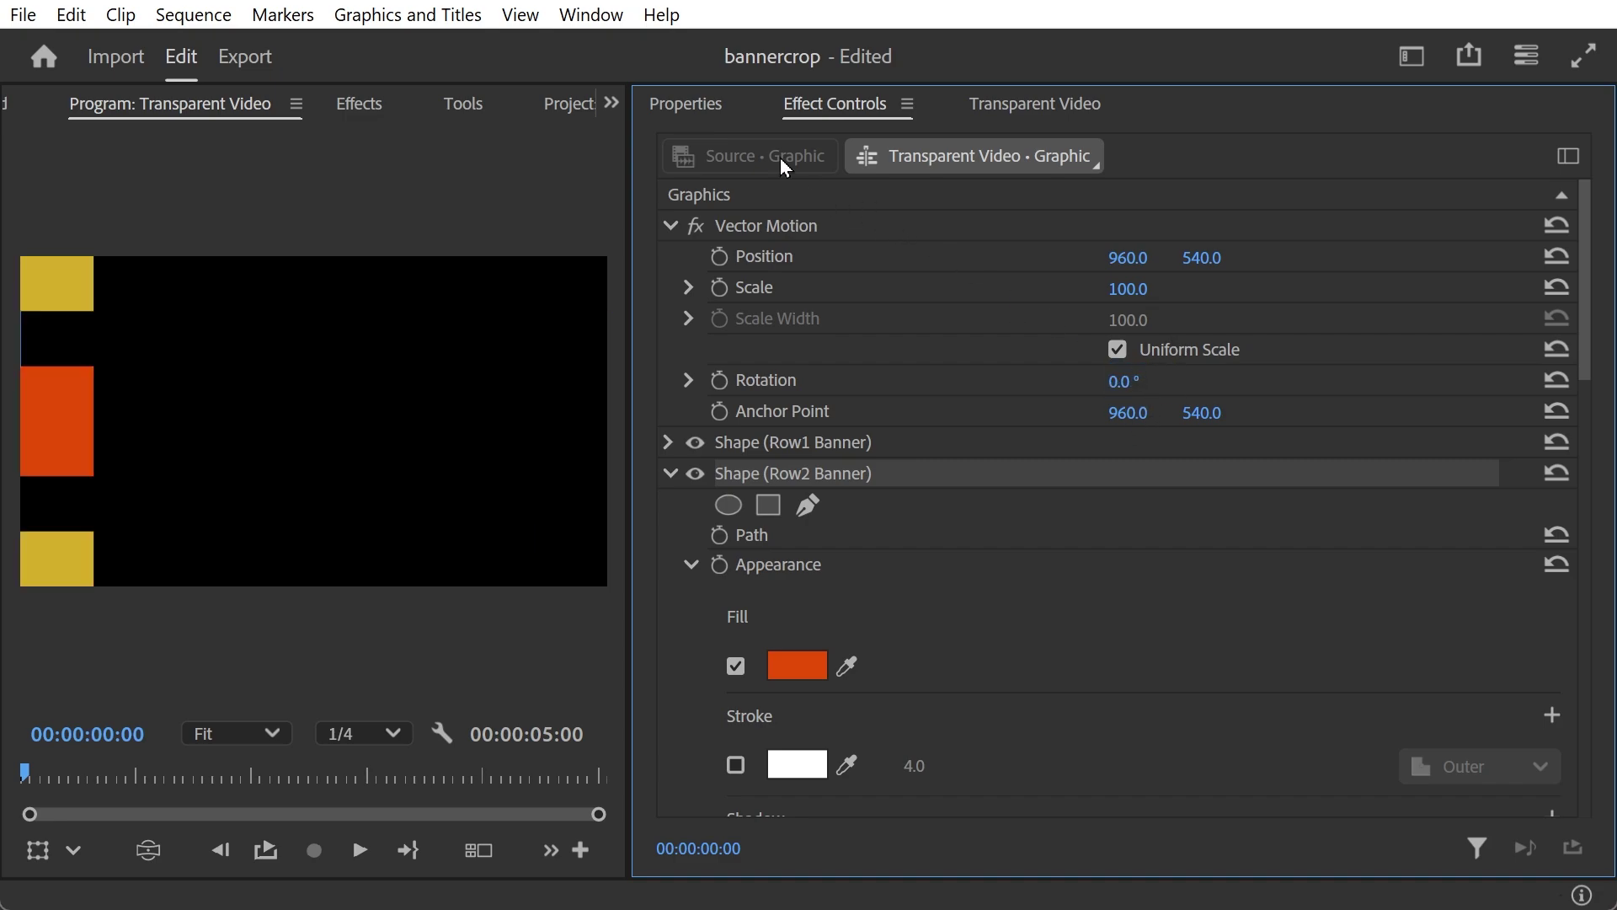
Step: Duplicate the Graphic clip from track V1 onto track V2, directly above the original
{"action": "left_click", "coordinate": [678, 118]}
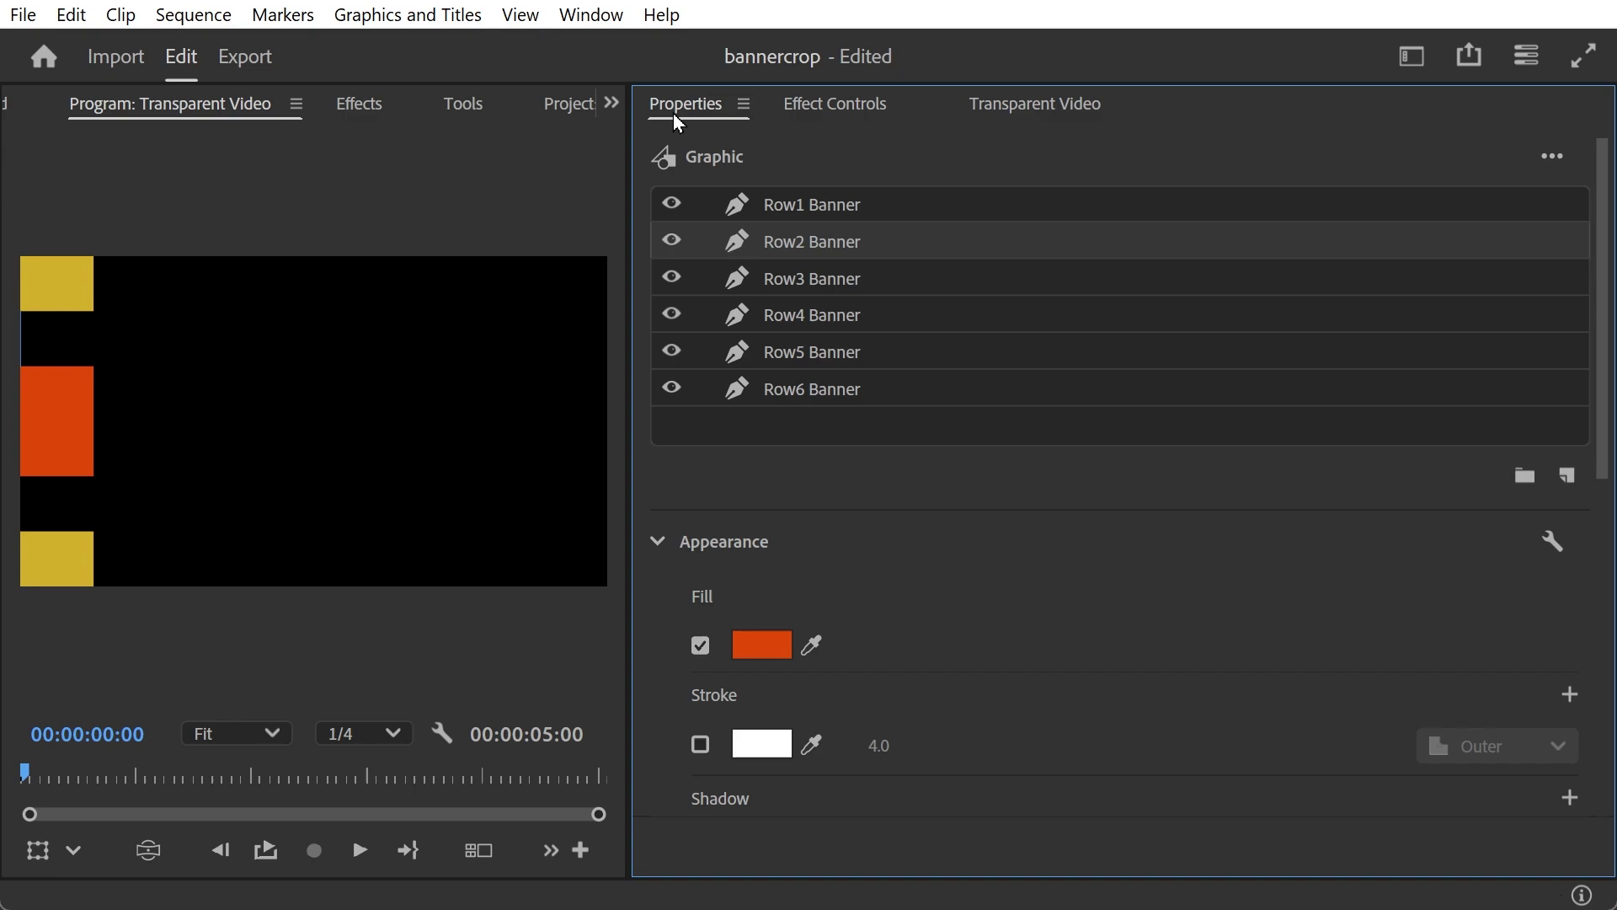
{"action": "left_click", "coordinate": [1042, 118]}
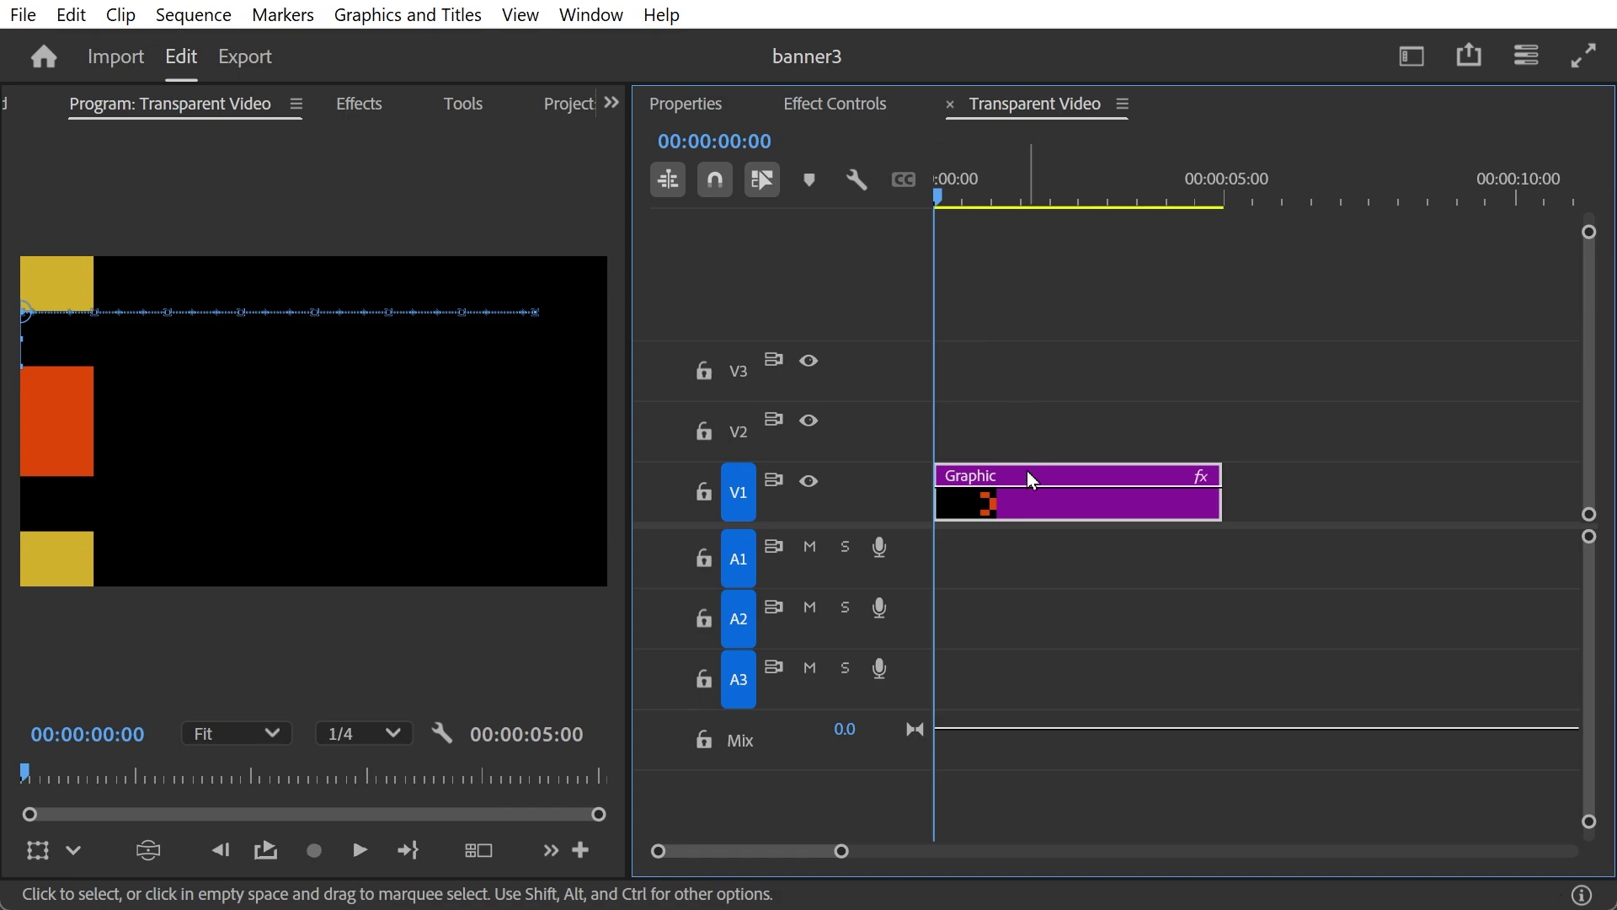
{"action": "left_click_drag", "start_coordinate": [1034, 468], "coordinate": [1028, 427]}
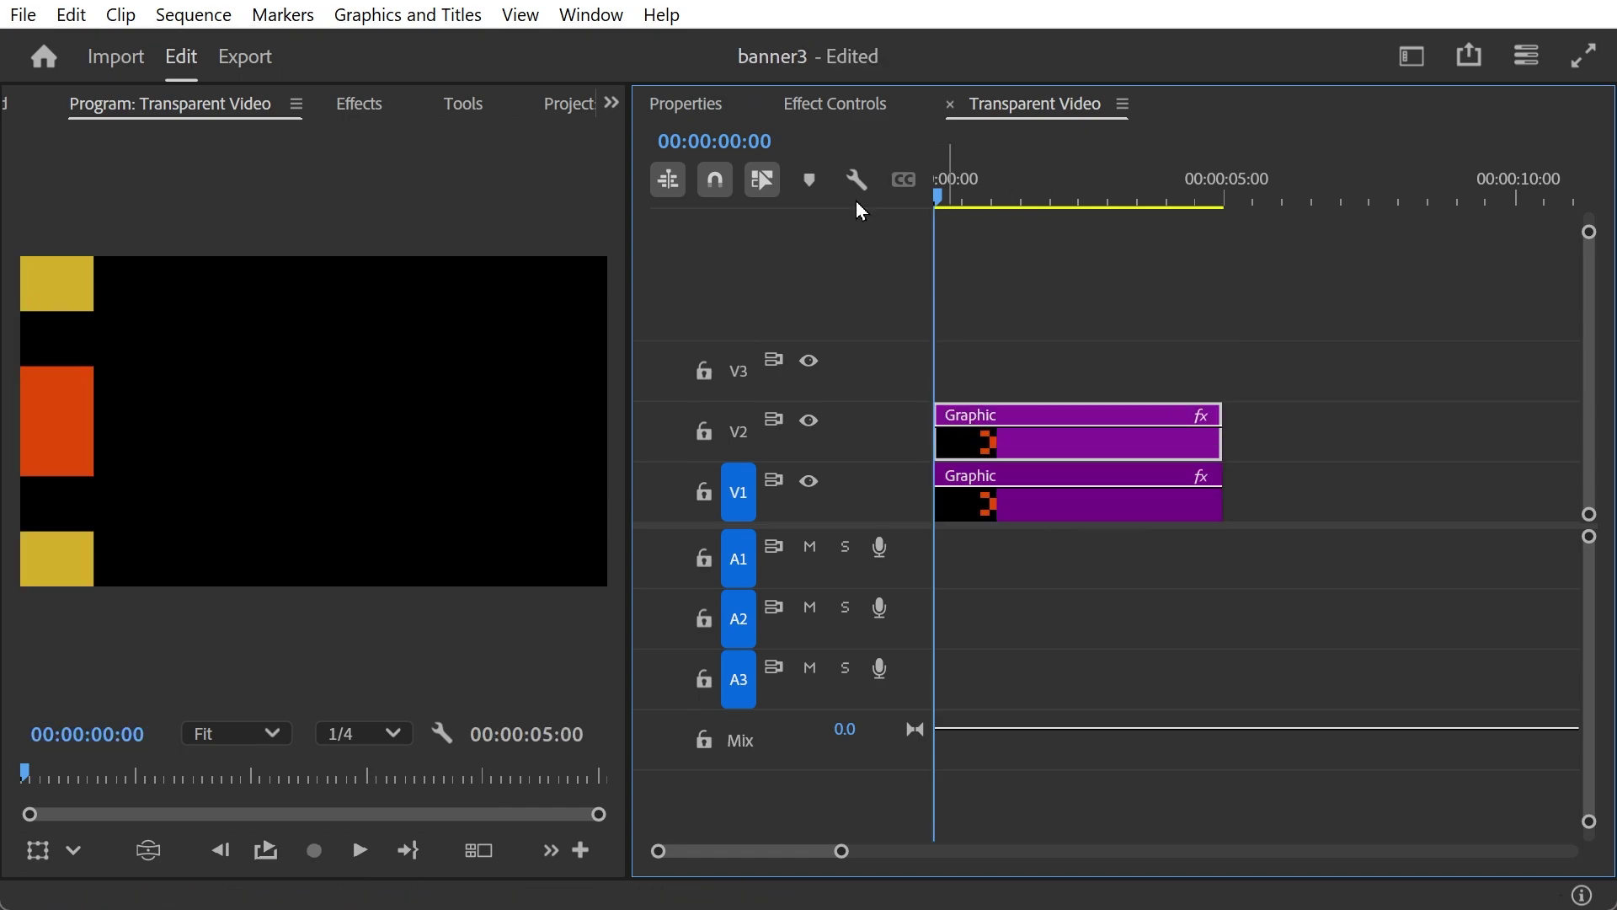
Step: Rotate the duplicated graphic on V2 by 180° with Vector Motion and play the combined animation from the start
{"action": "left_click", "coordinate": [711, 102]}
{"action": "left_click", "coordinate": [821, 101]}
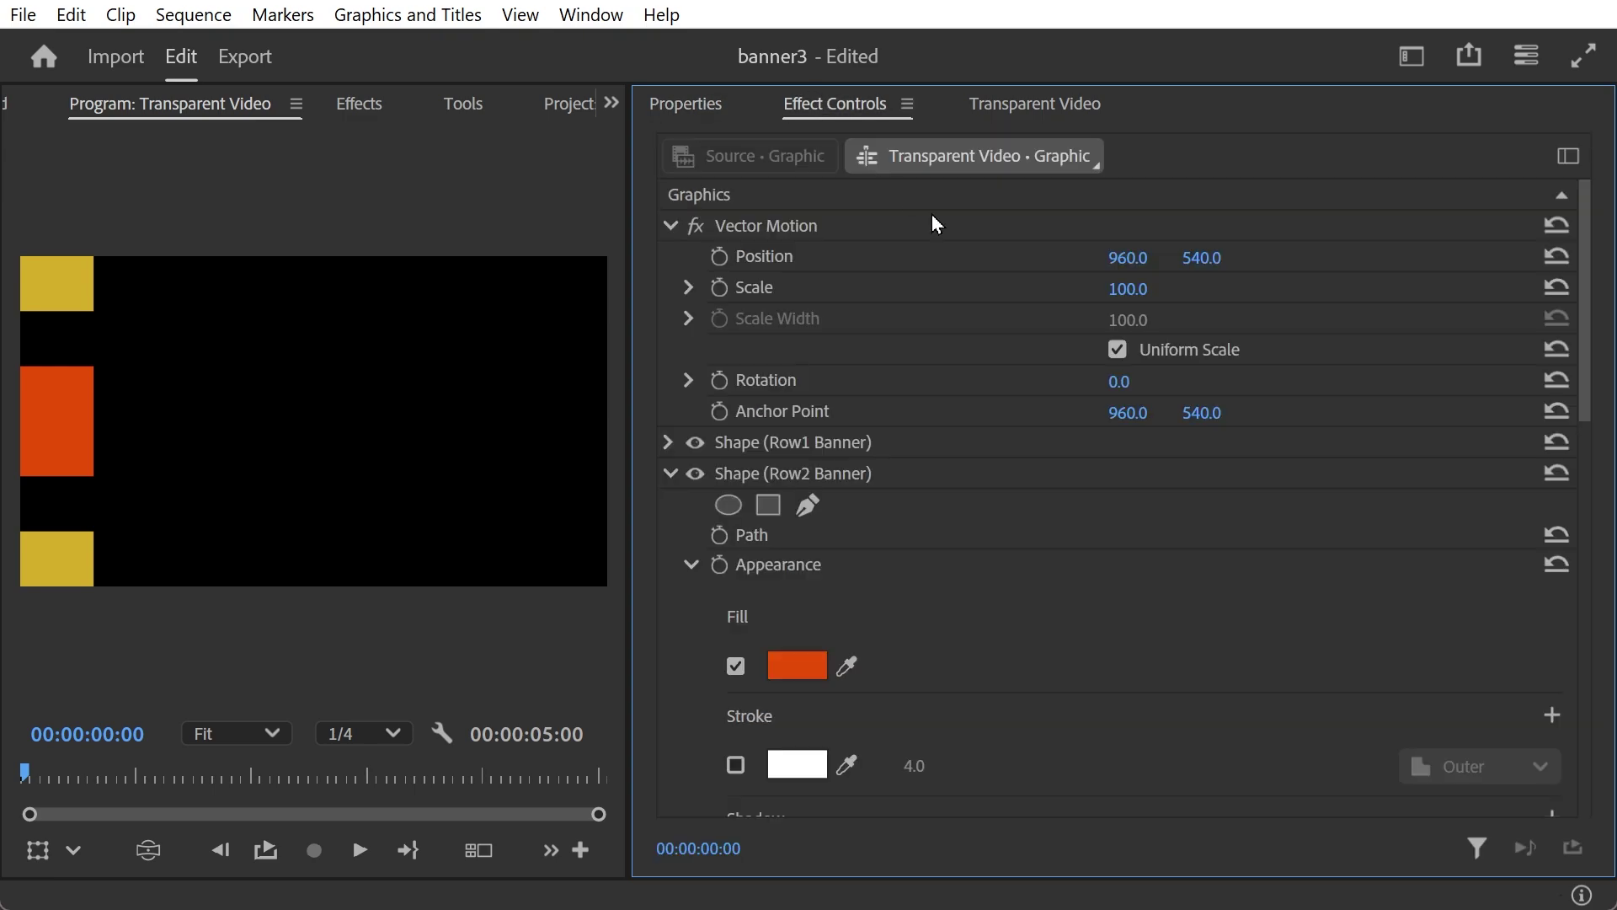
{"action": "left_click", "coordinate": [1122, 381]}
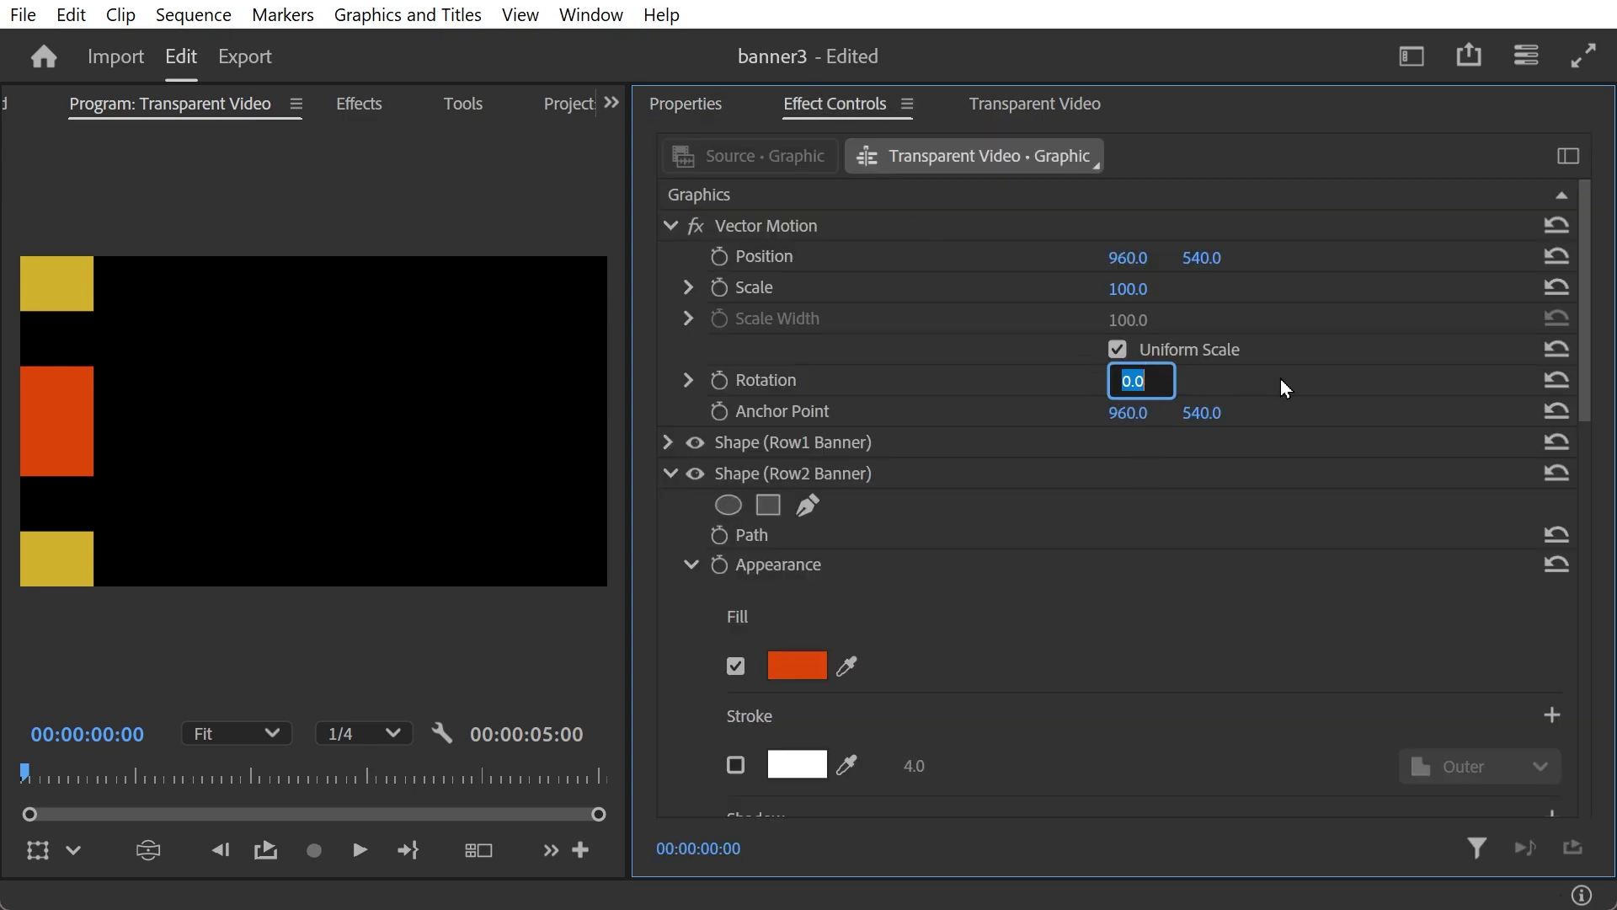
{"action": "type", "text": "180"}
{"action": "key", "text": "Return"}
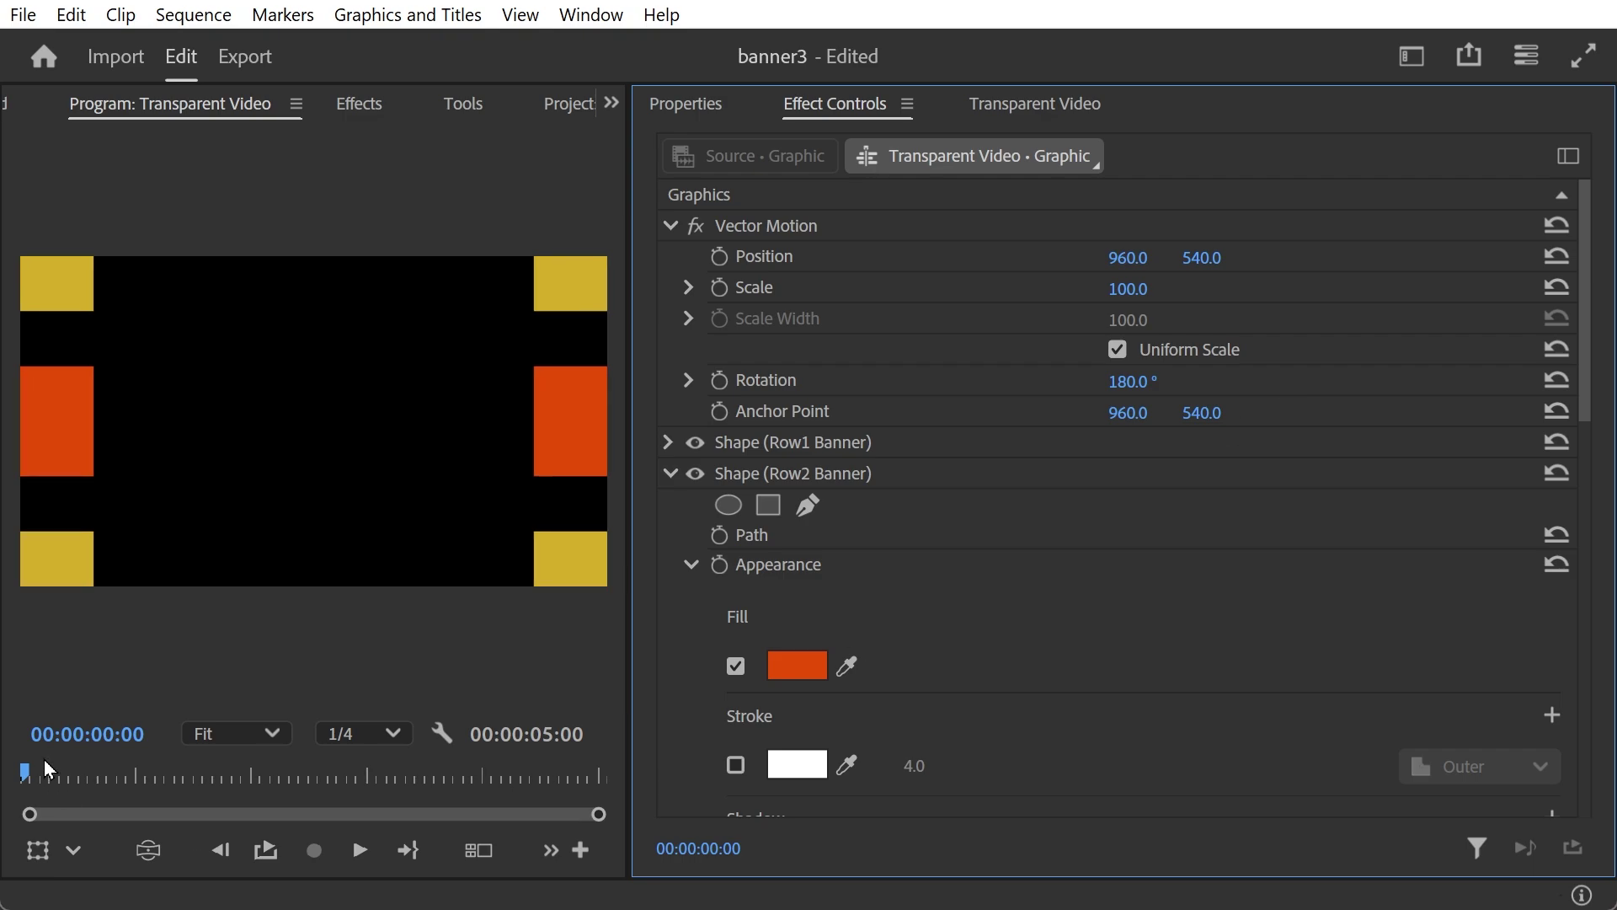
{"action": "mouse_move", "coordinate": [50, 769]}
{"action": "left_mouse_down"}
{"action": "mouse_move", "coordinate": [245, 780]}
{"action": "mouse_move", "coordinate": [35, 769]}
{"action": "left_mouse_up"}
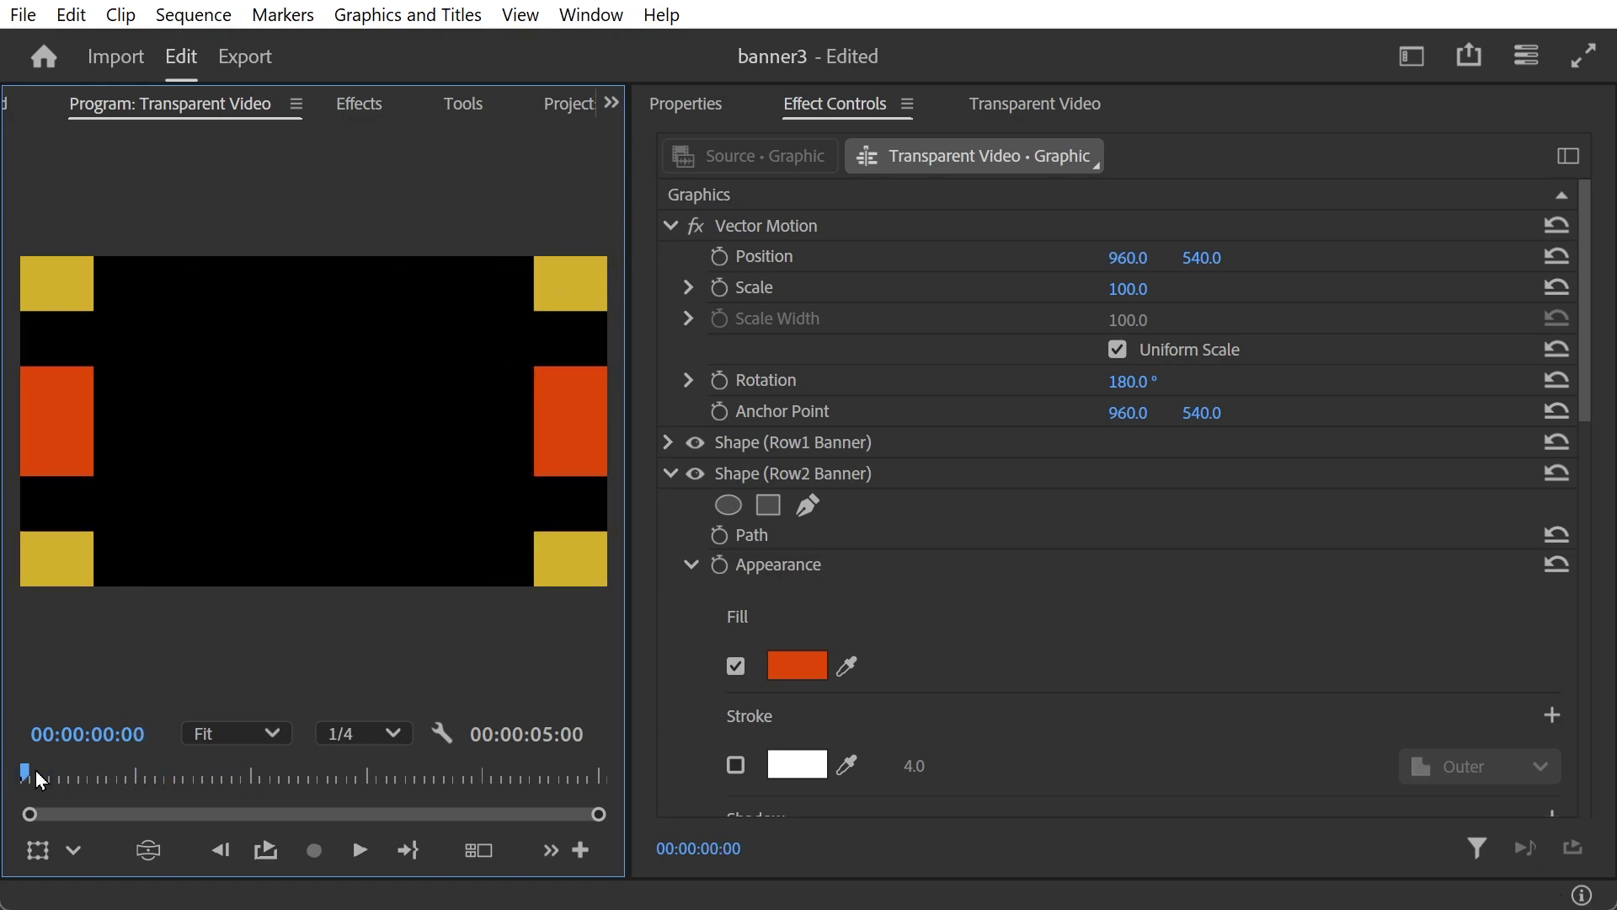
{"action": "left_click", "coordinate": [354, 849]}
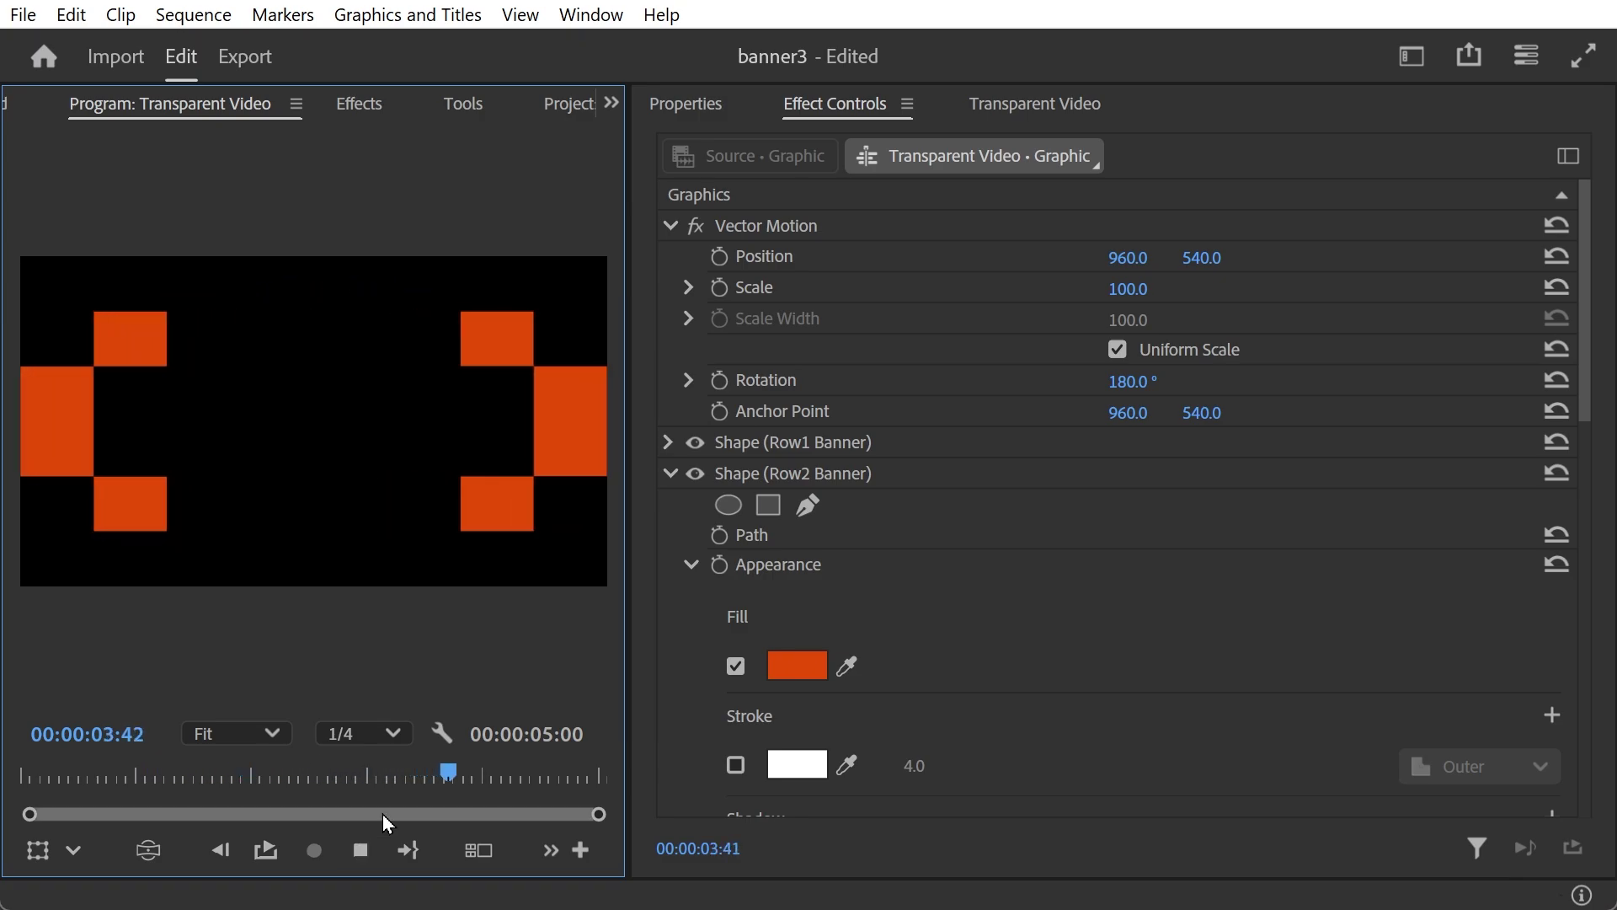
Step: Scrub the mirrored animation back to its start, and duplicate the V2 graphic onto track V3 directly above it
{"action": "left_click_drag", "start_coordinate": [382, 775], "coordinate": [260, 776]}
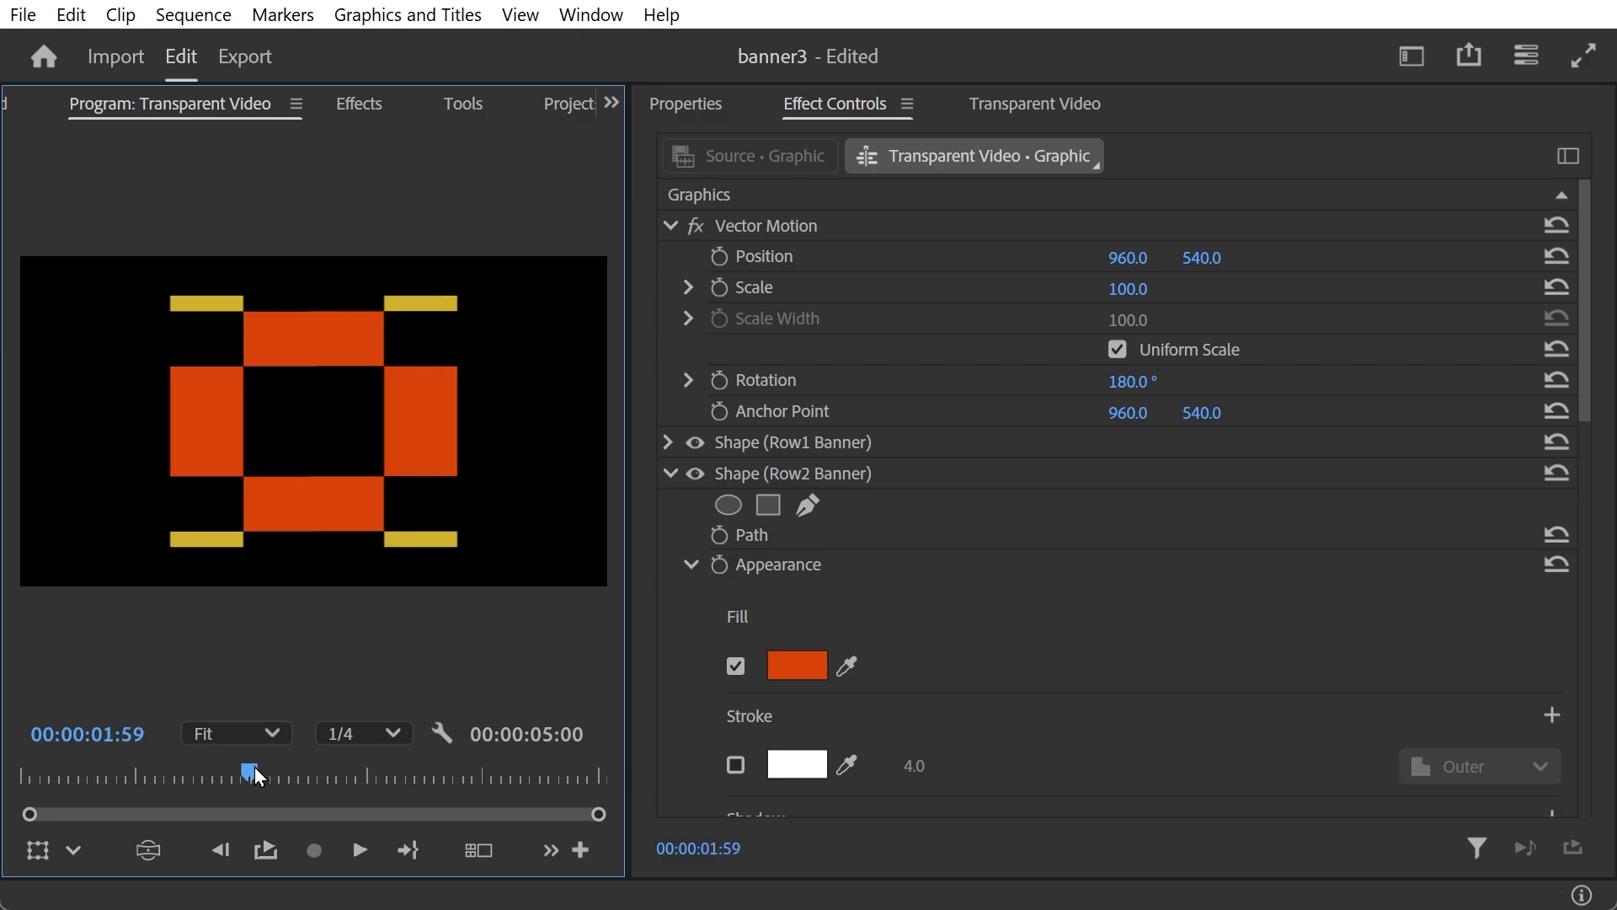
{"action": "left_click_drag", "start_coordinate": [260, 776], "coordinate": [9, 735]}
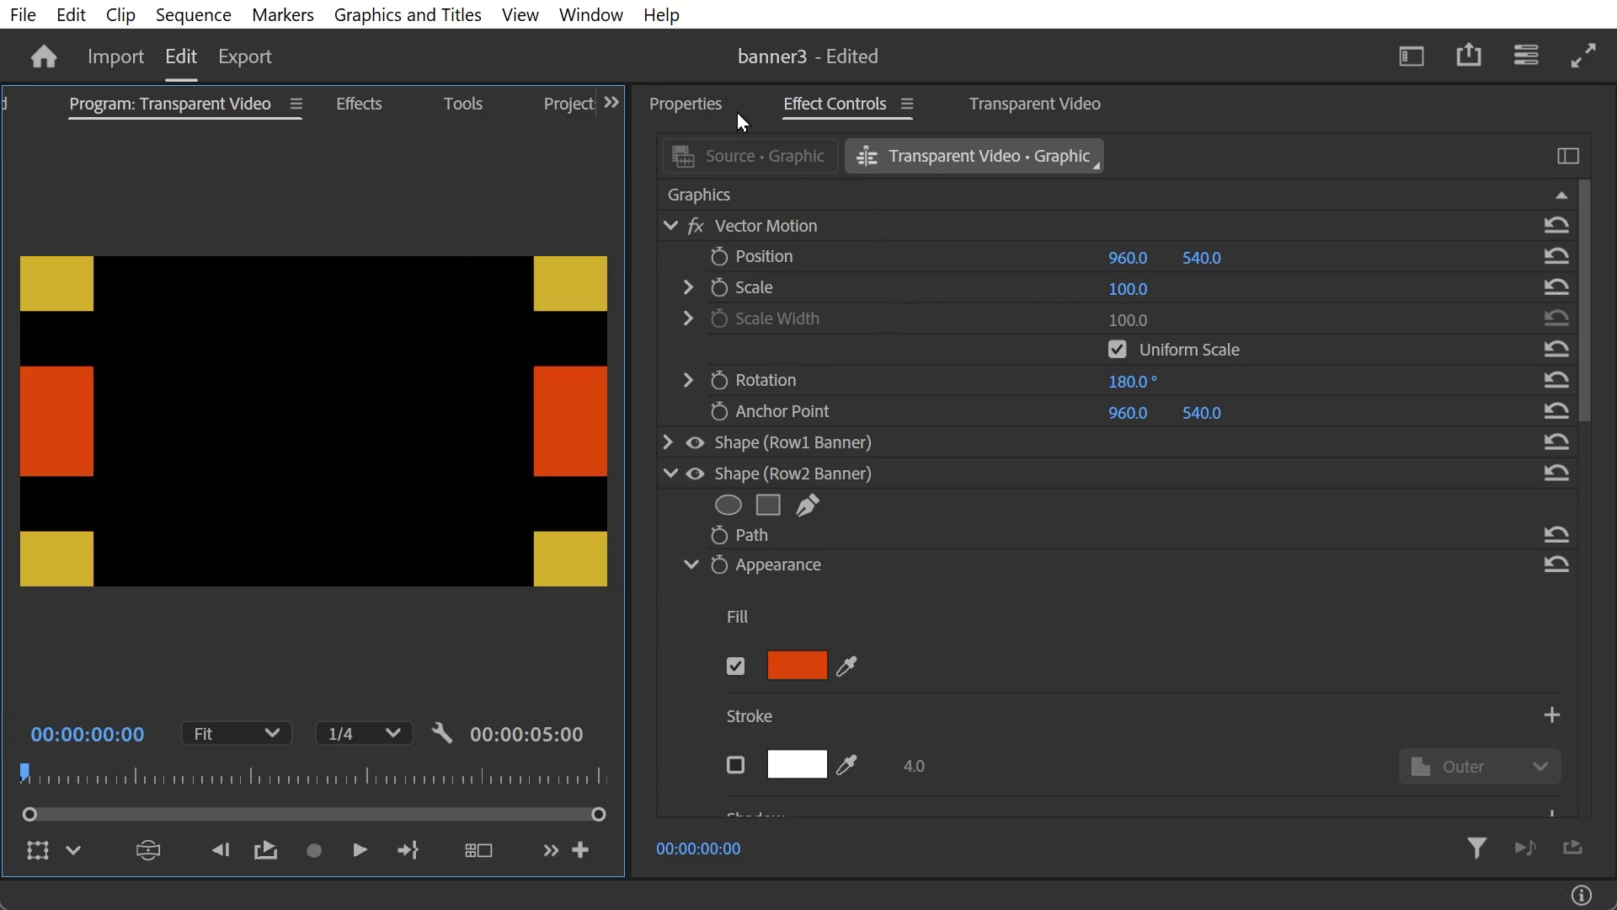
{"action": "left_click", "coordinate": [715, 108]}
{"action": "left_click", "coordinate": [1035, 105]}
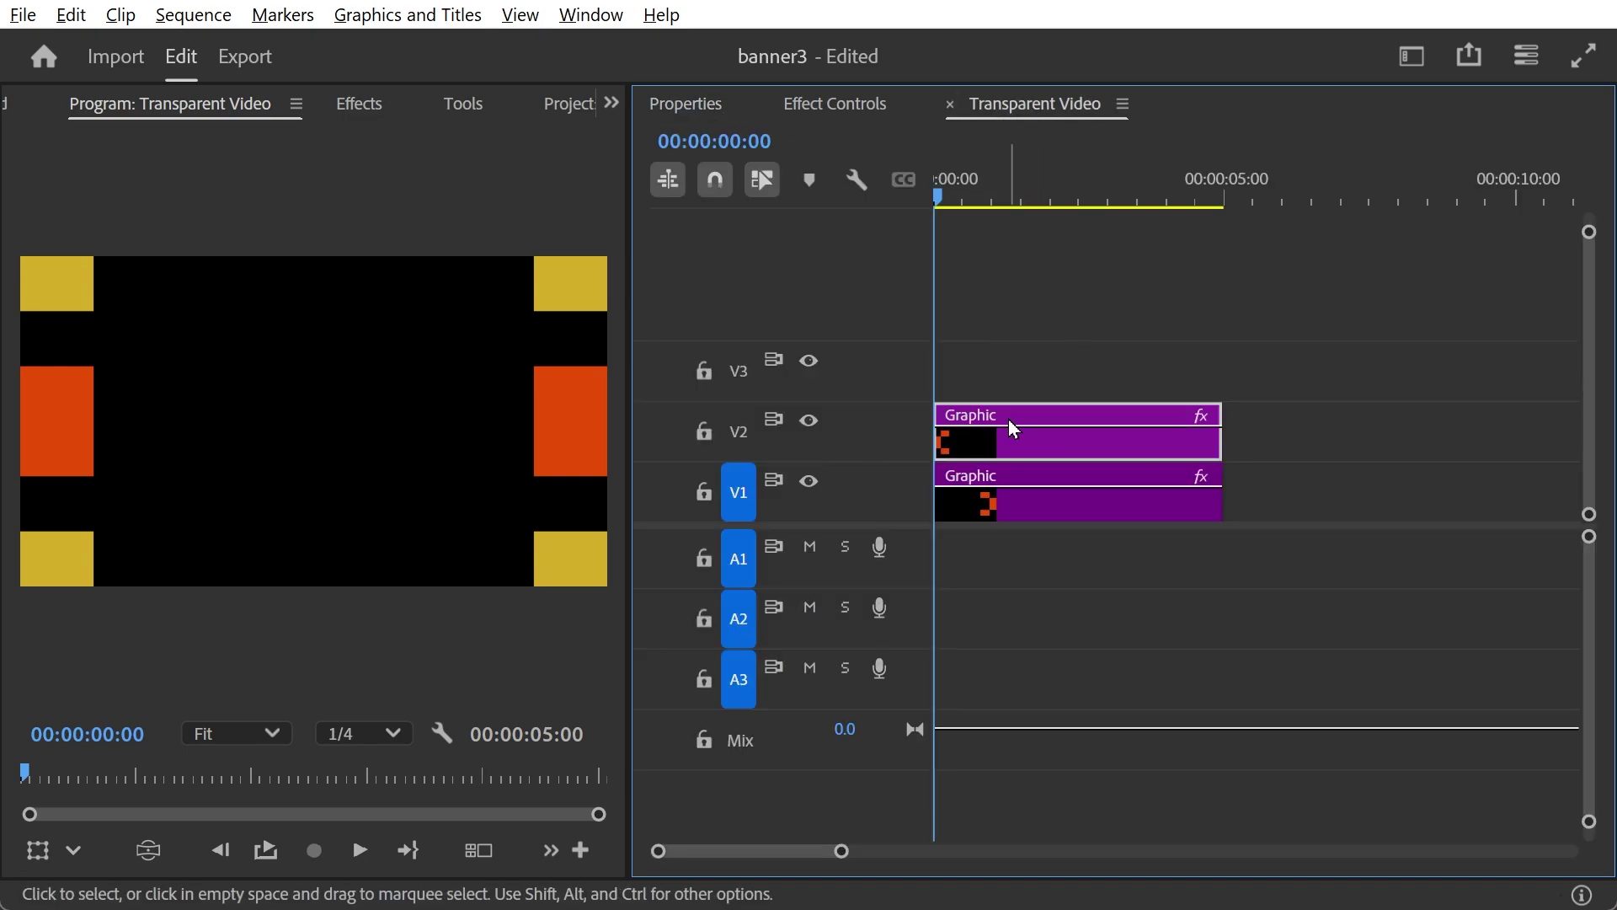
{"action": "left_click_drag", "start_coordinate": [1013, 429], "coordinate": [1008, 387]}
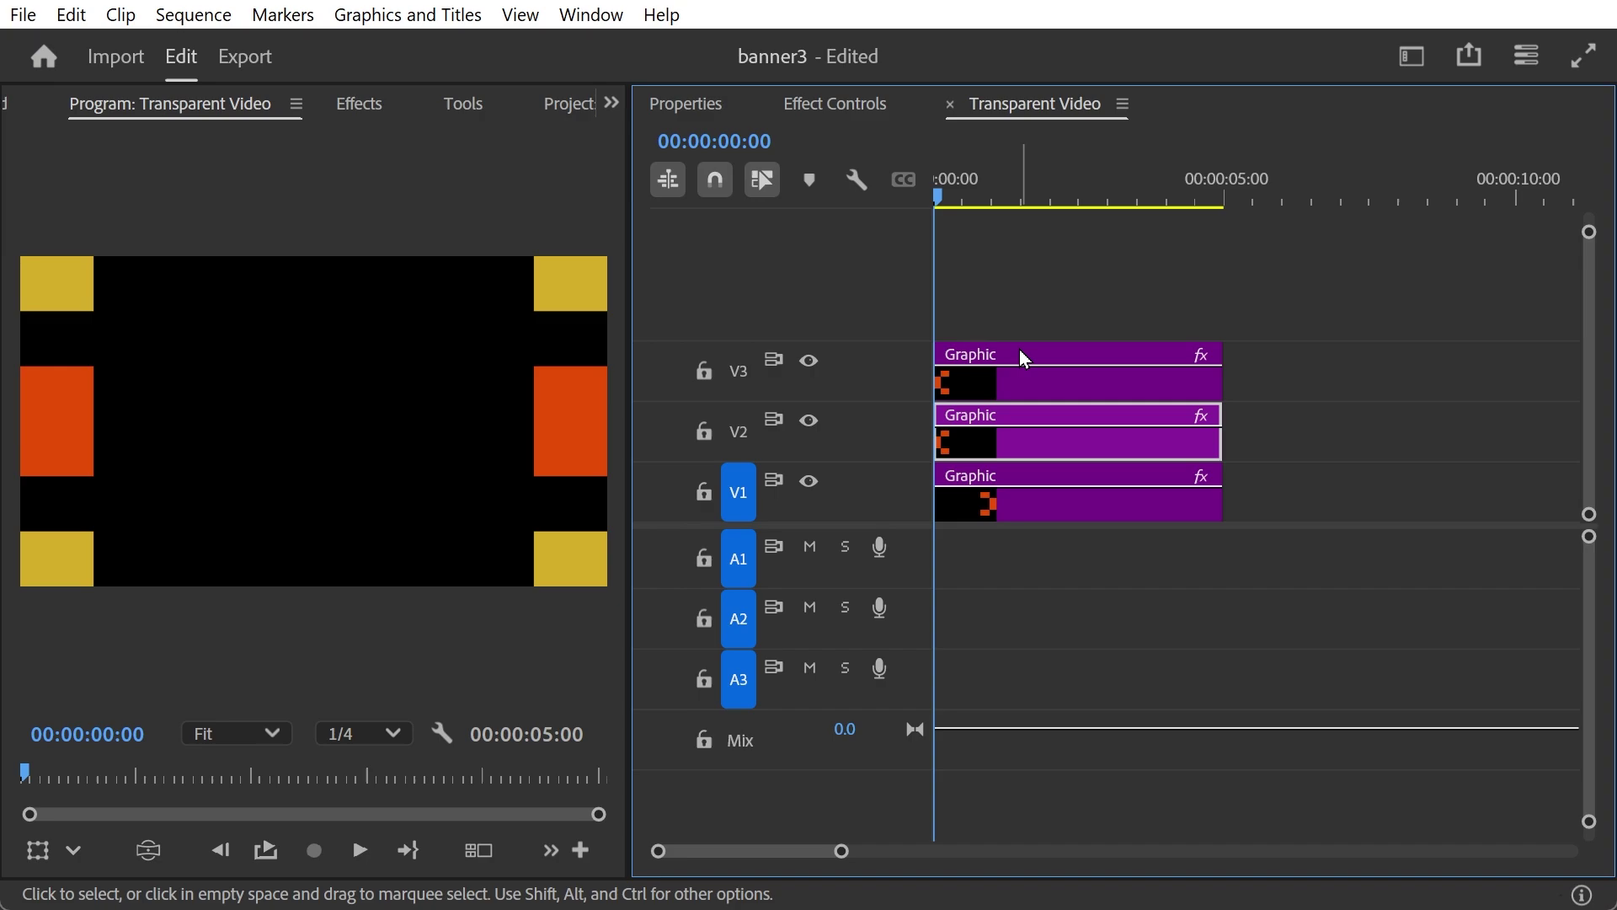
Step: Set the Vector Motion rotation of the duplicated graphic on V3 to 90°
{"action": "left_click", "coordinate": [819, 116]}
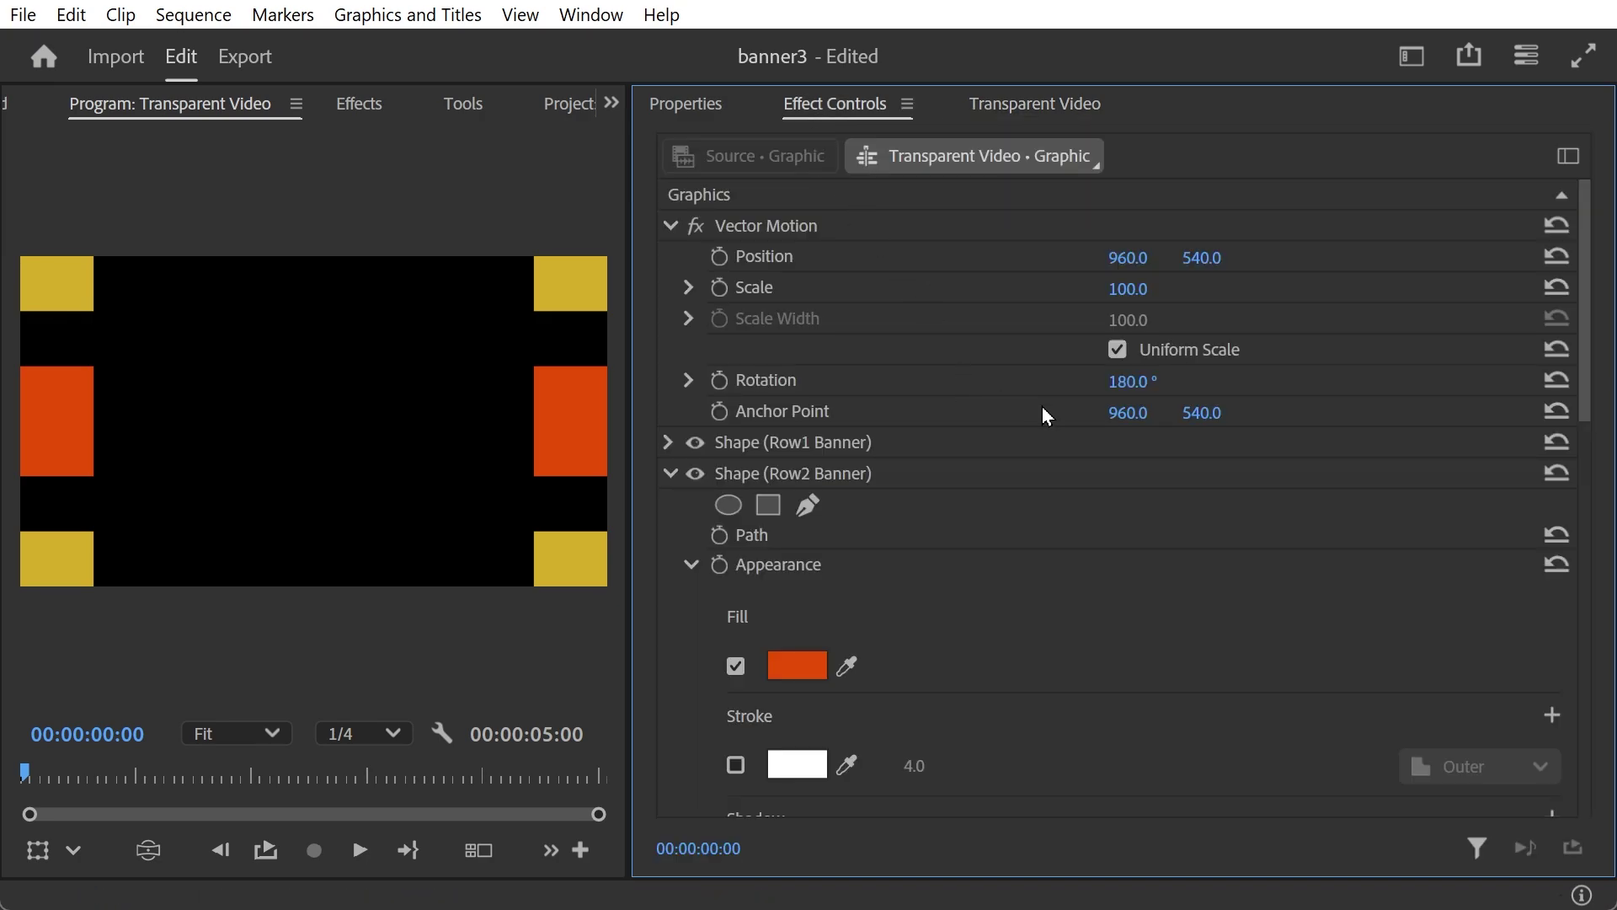
{"action": "left_click", "coordinate": [1120, 380]}
{"action": "type", "text": "90"}
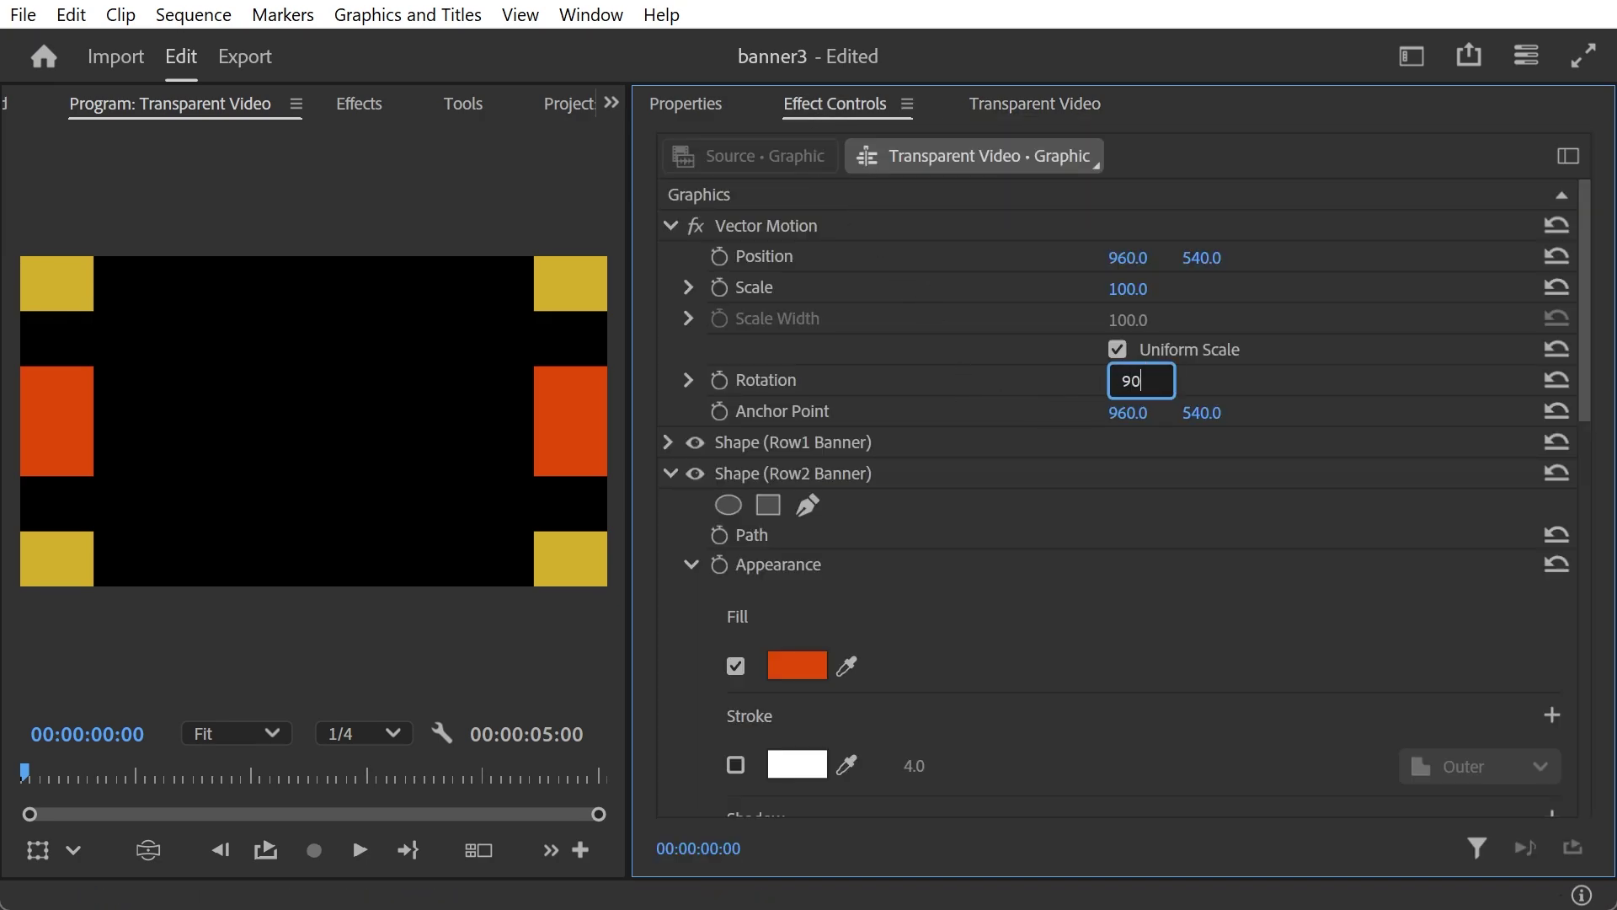
{"action": "key", "text": "Return"}
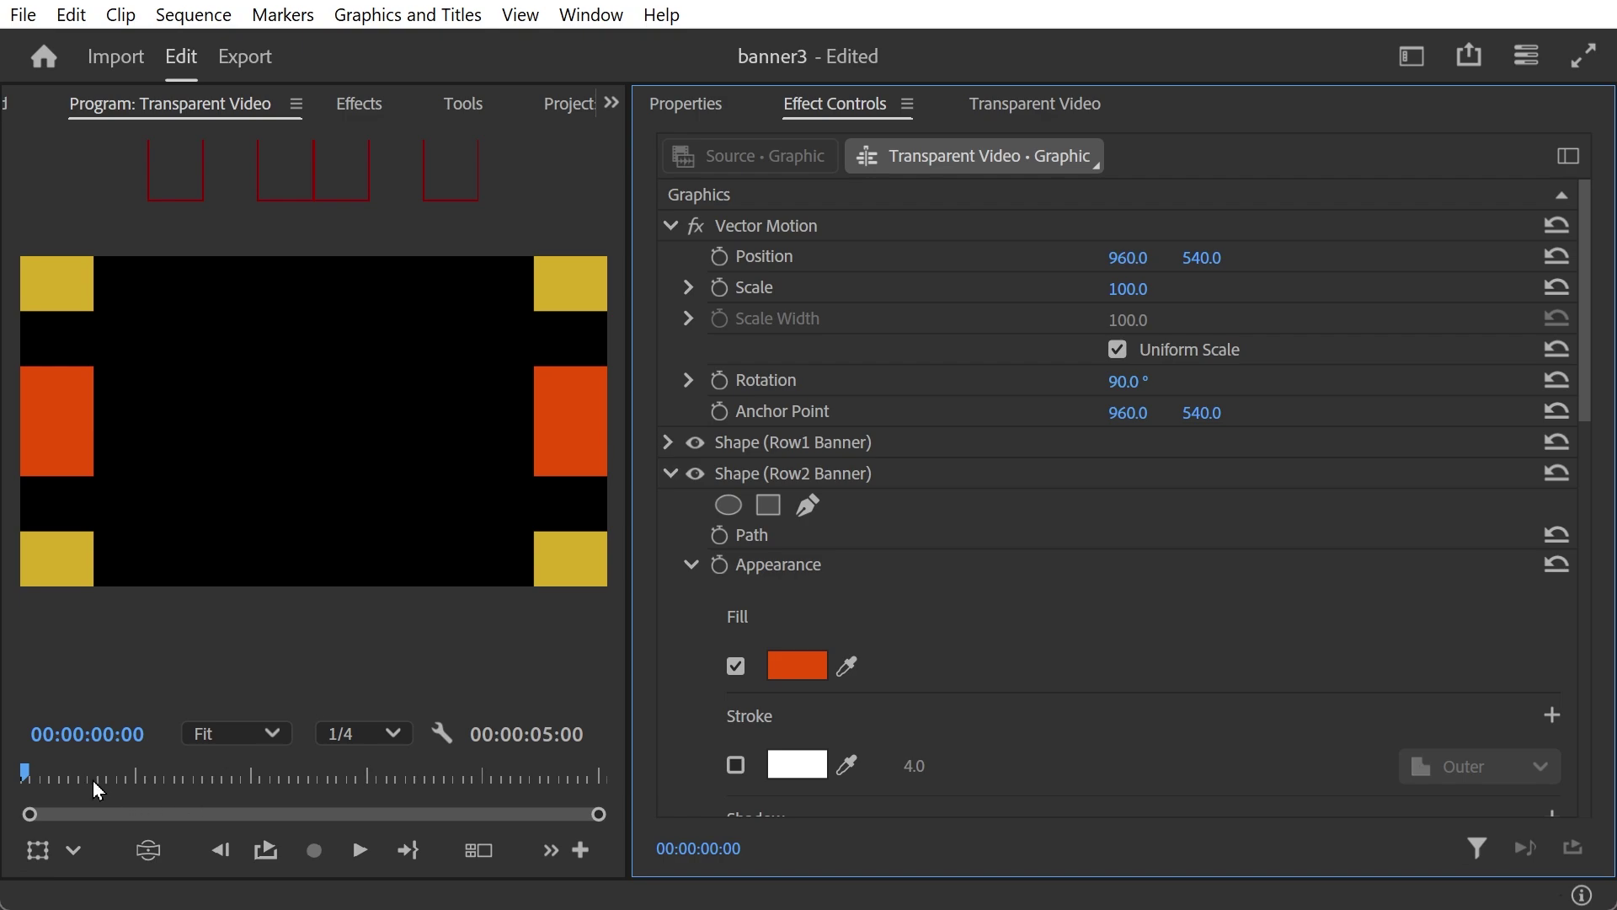
Step: Scrub and play the animation from the start to review the three combined graphics
{"action": "left_click_drag", "start_coordinate": [53, 782], "coordinate": [218, 811]}
{"action": "key", "text": "Home"}
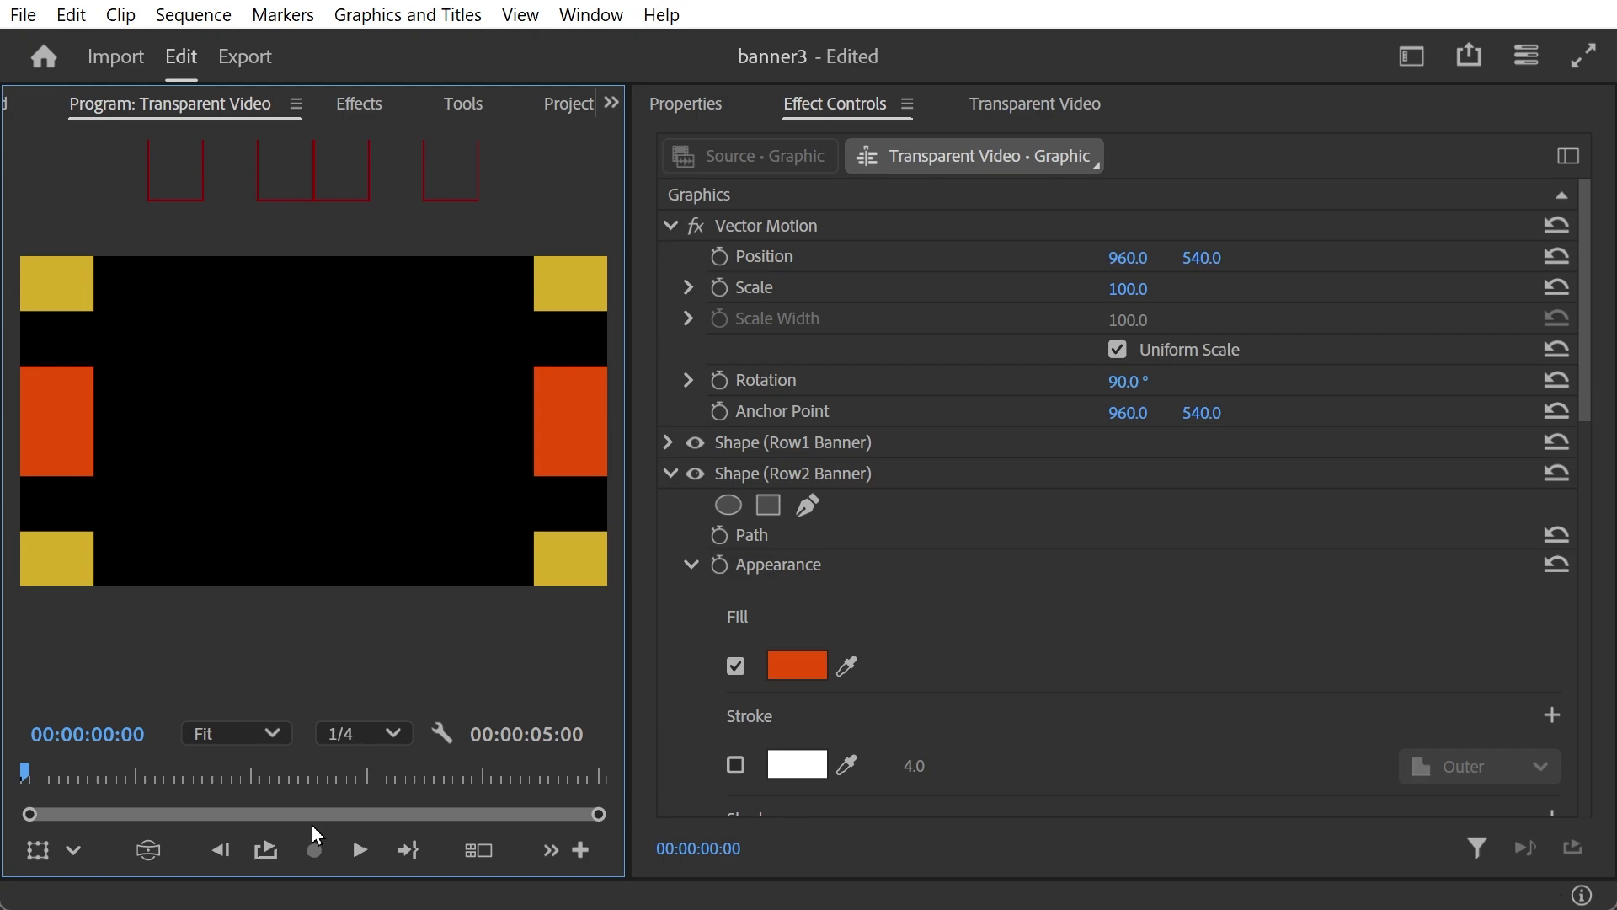
{"action": "left_click", "coordinate": [357, 847]}
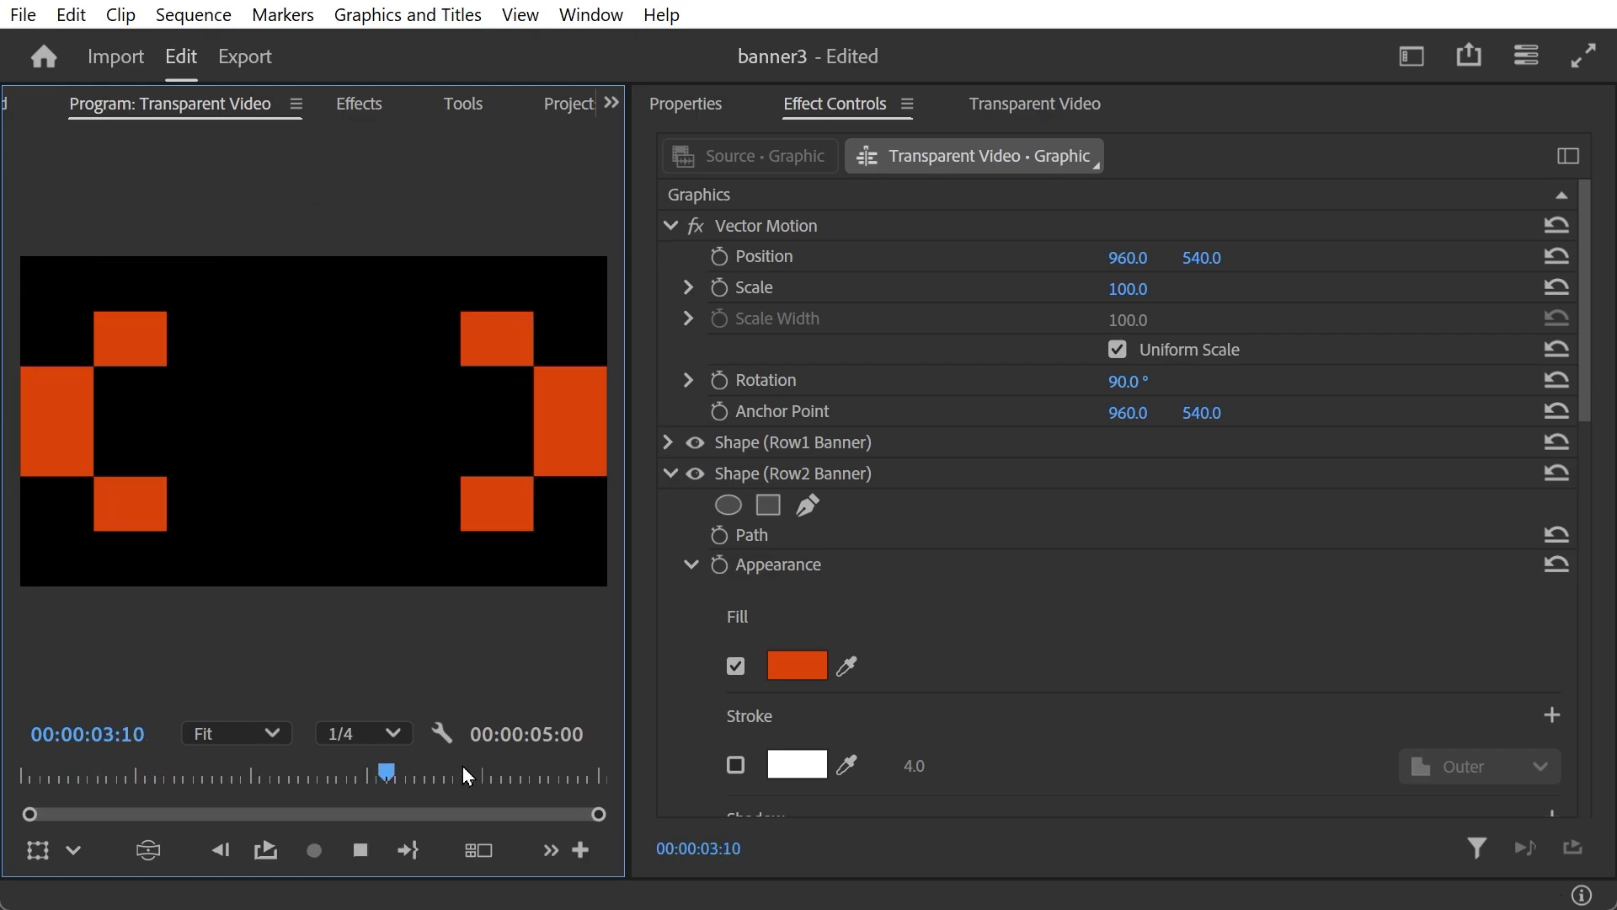
{"action": "left_click_drag", "start_coordinate": [277, 766], "coordinate": [17, 775]}
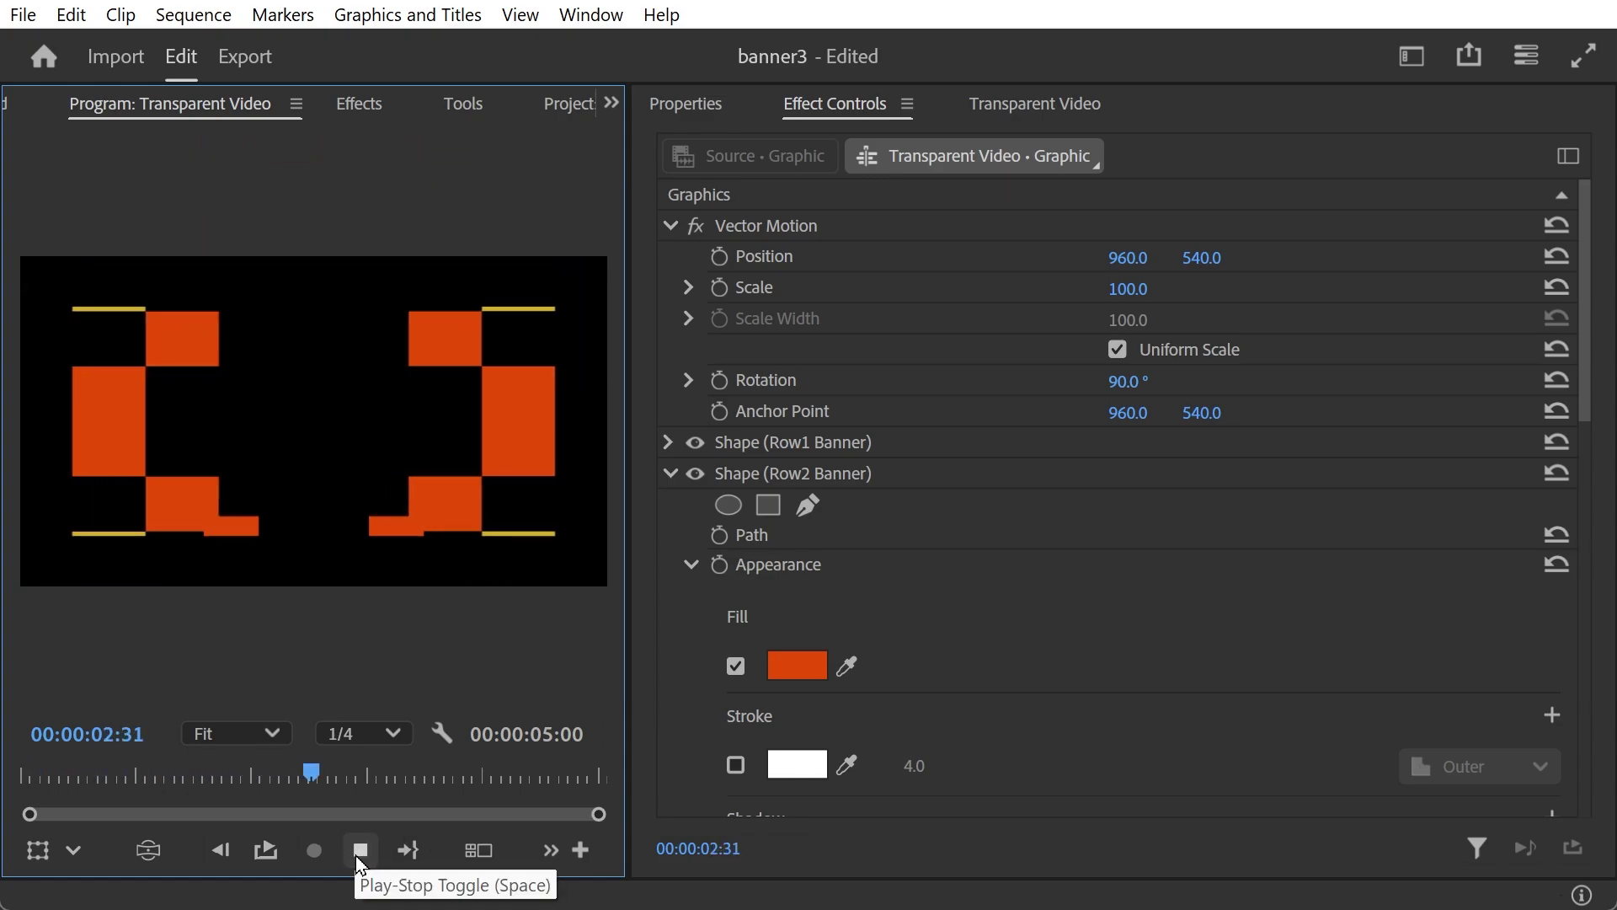
{"action": "left_click", "coordinate": [357, 847]}
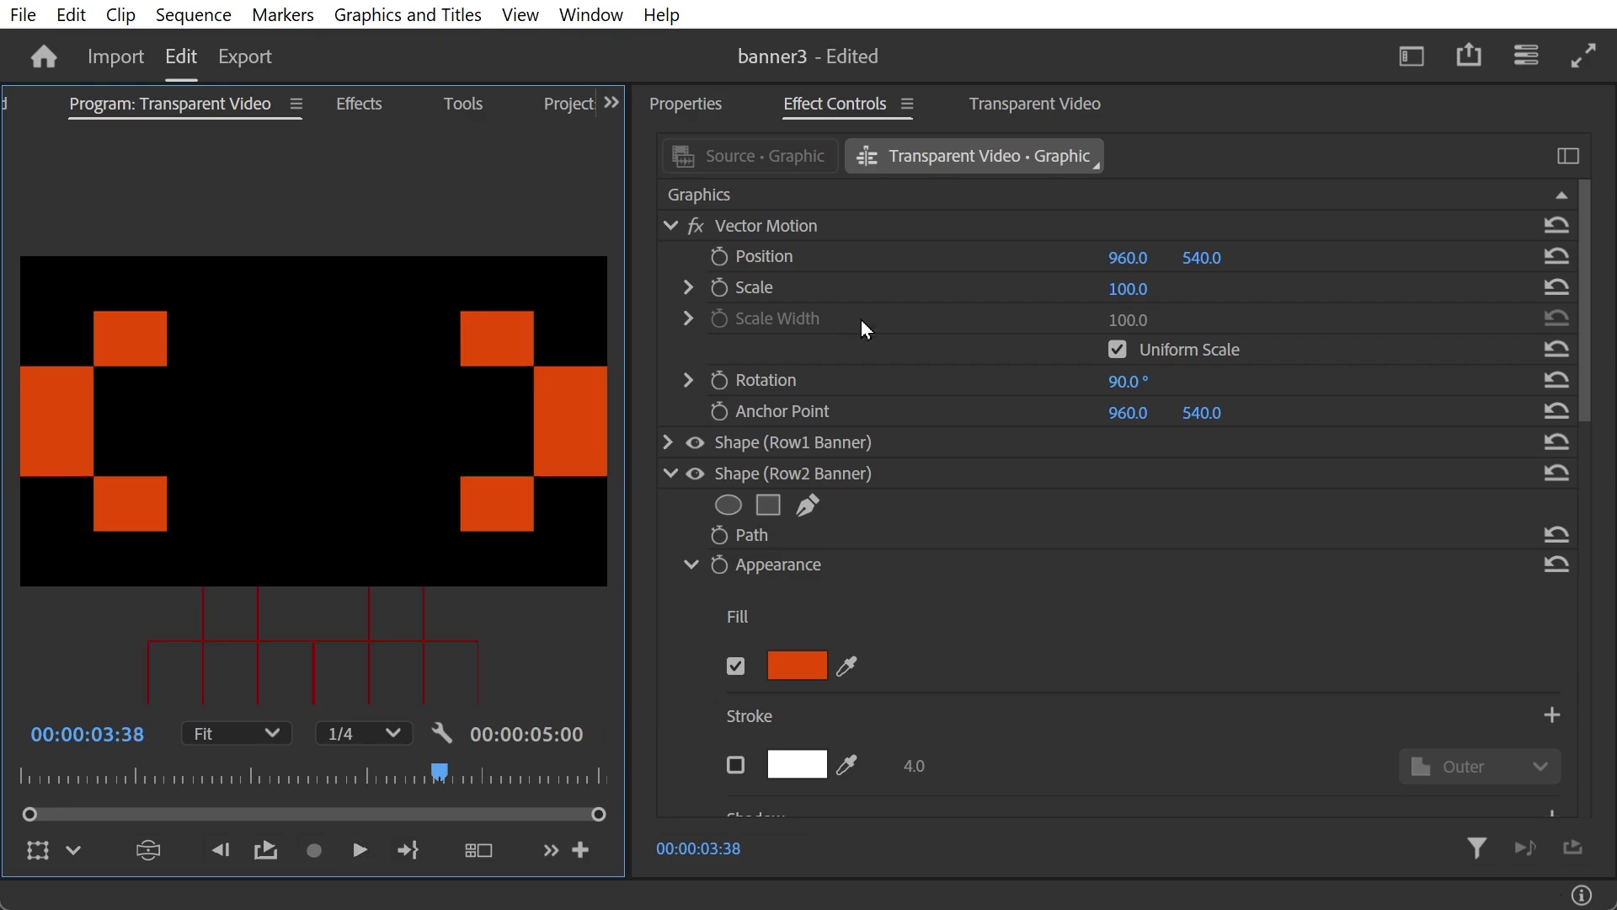
Step: Duplicate the V3 graphic onto a new track V4 directly above it
{"action": "left_click", "coordinate": [687, 104]}
{"action": "left_click", "coordinate": [1036, 104]}
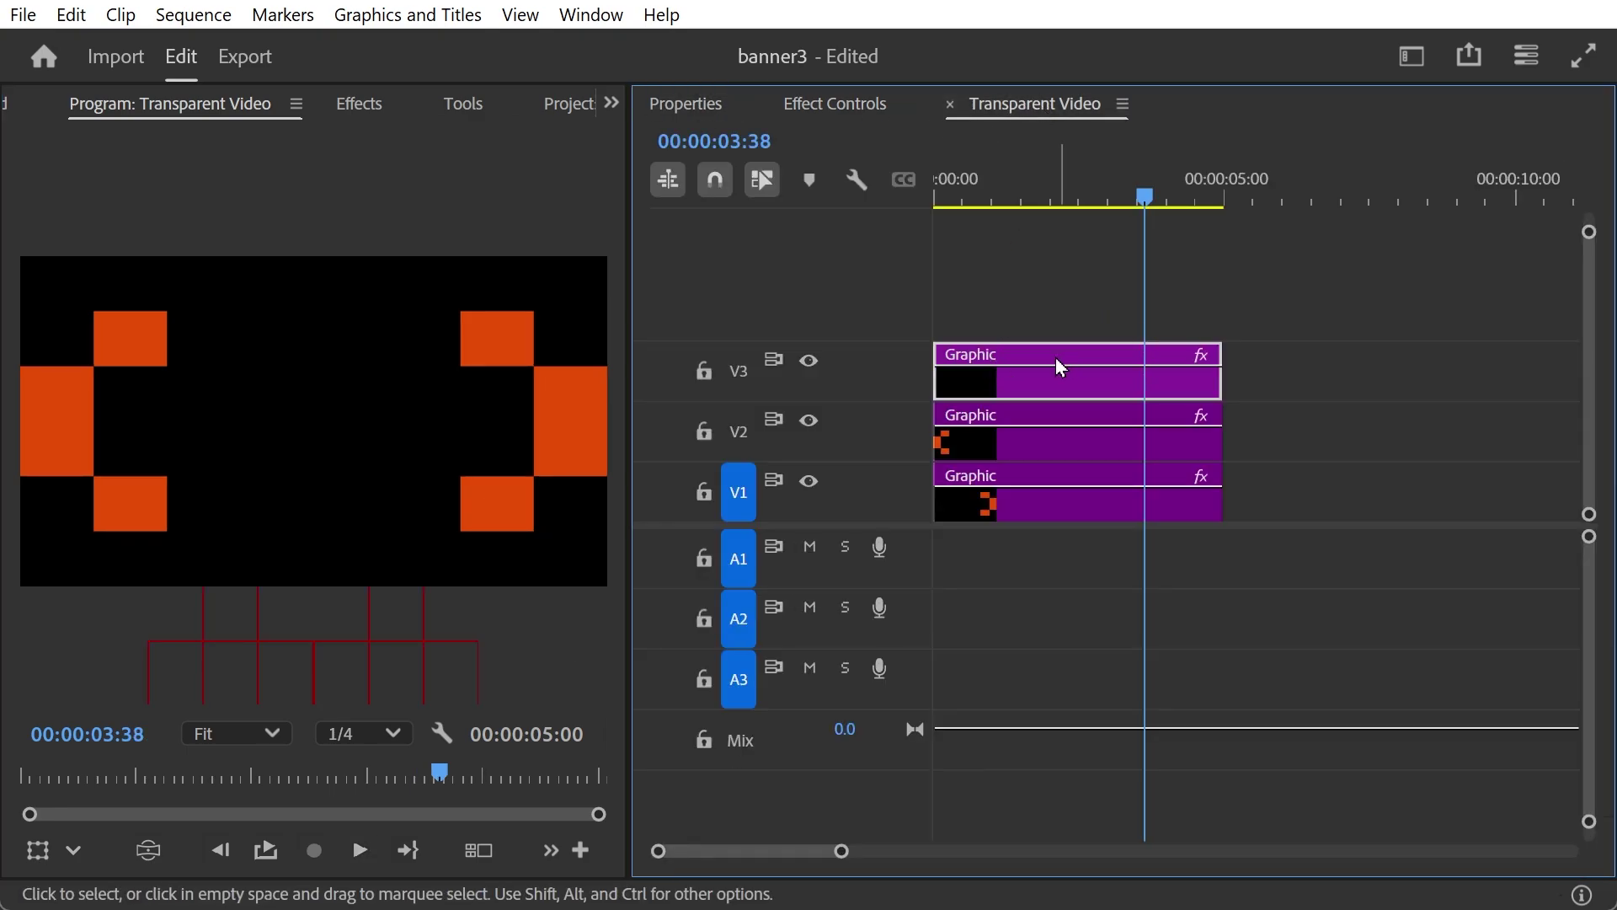
{"action": "left_click_drag", "start_coordinate": [1029, 357], "coordinate": [1028, 329]}
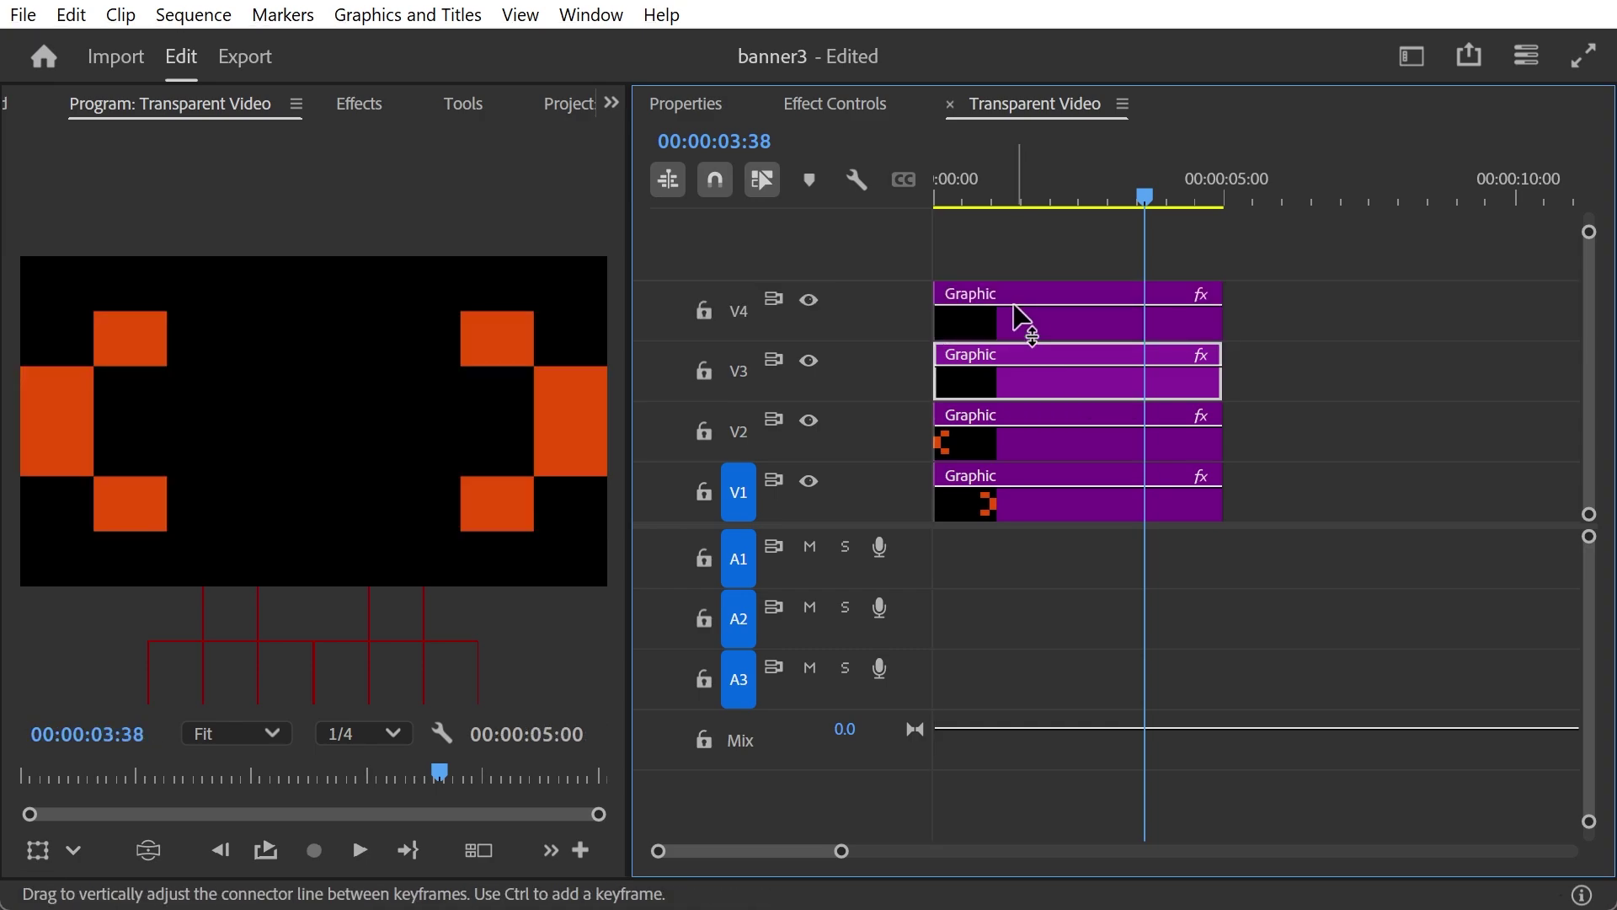
Step: Select the duplicated graphic on V4 and set its Vector Motion rotation to 270°
{"action": "left_click", "coordinate": [1023, 318]}
{"action": "left_click", "coordinate": [837, 103]}
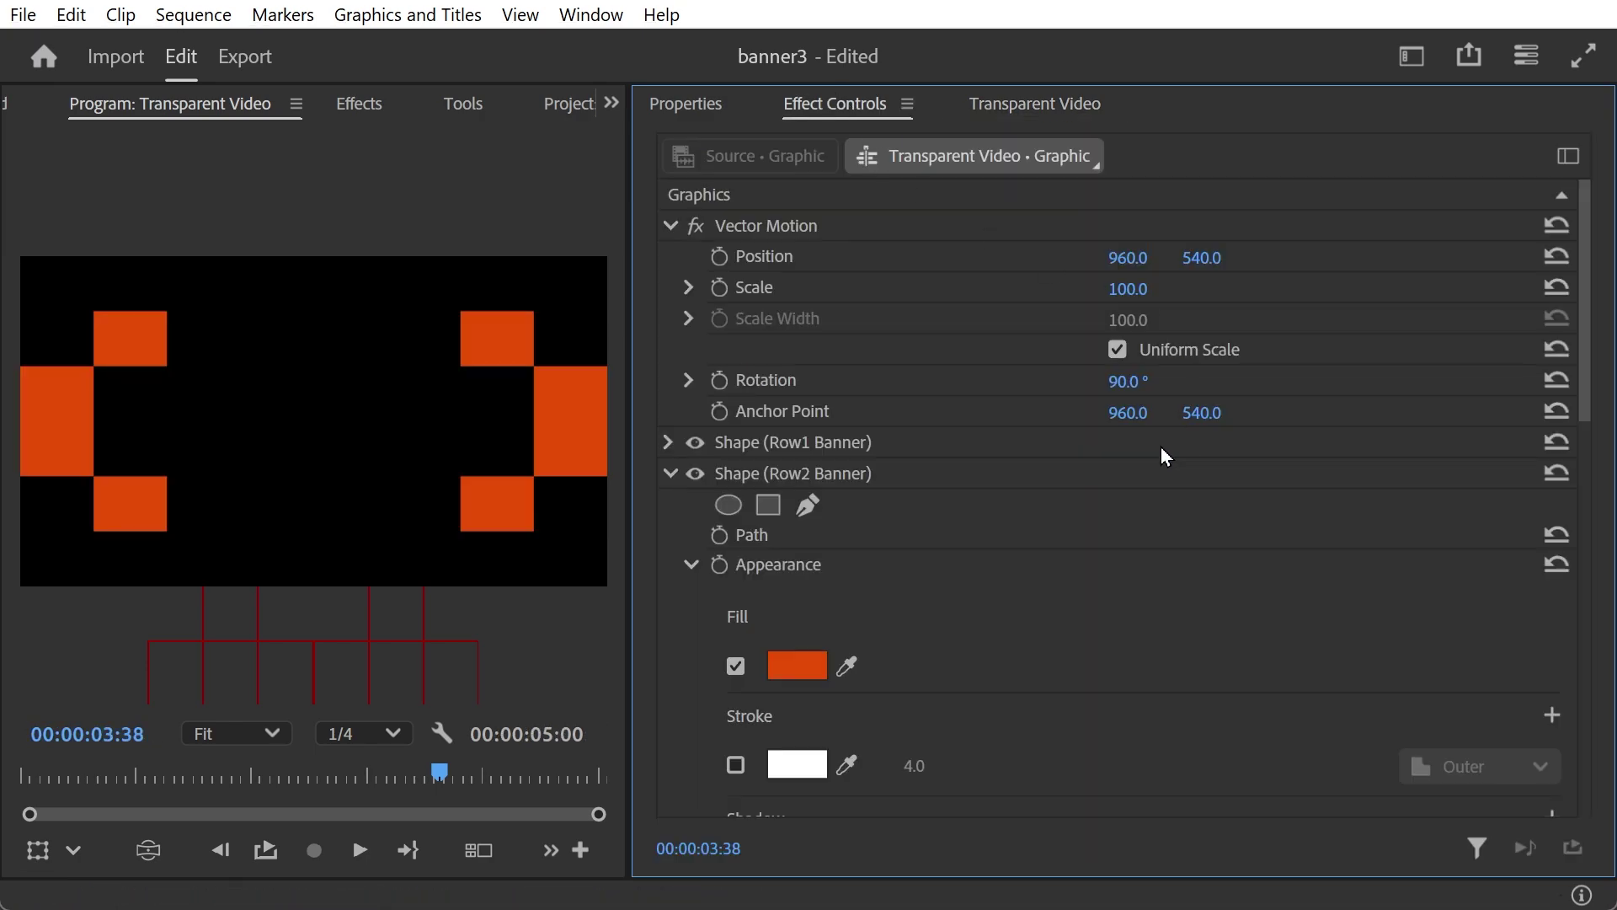
{"action": "left_click", "coordinate": [1141, 377]}
{"action": "type", "text": "270"}
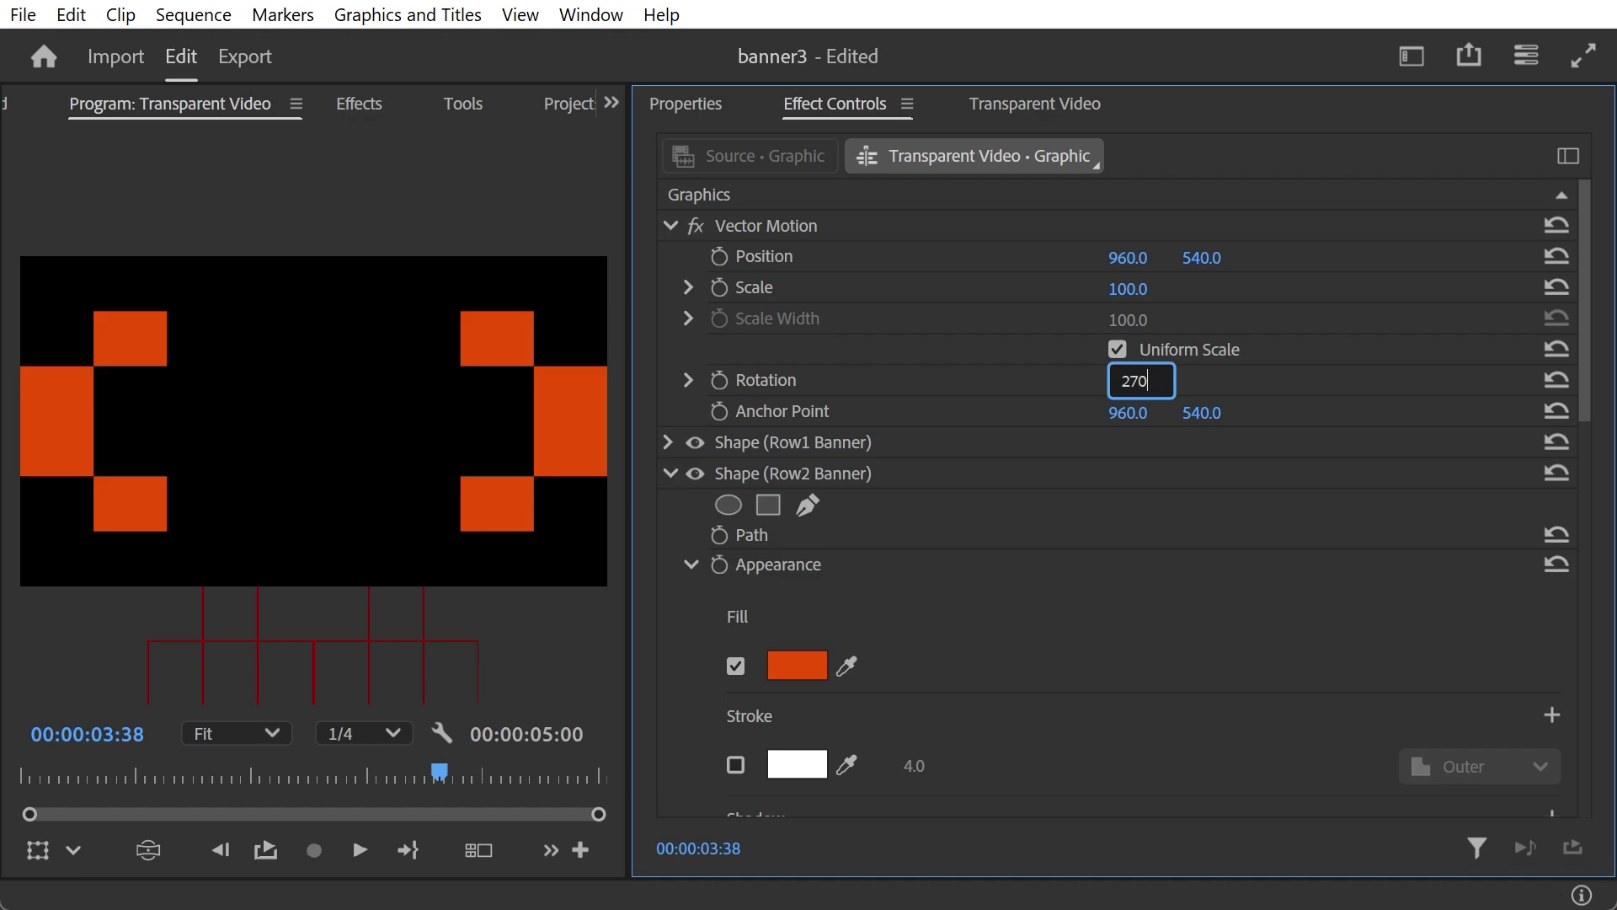
{"action": "key", "text": "Return"}
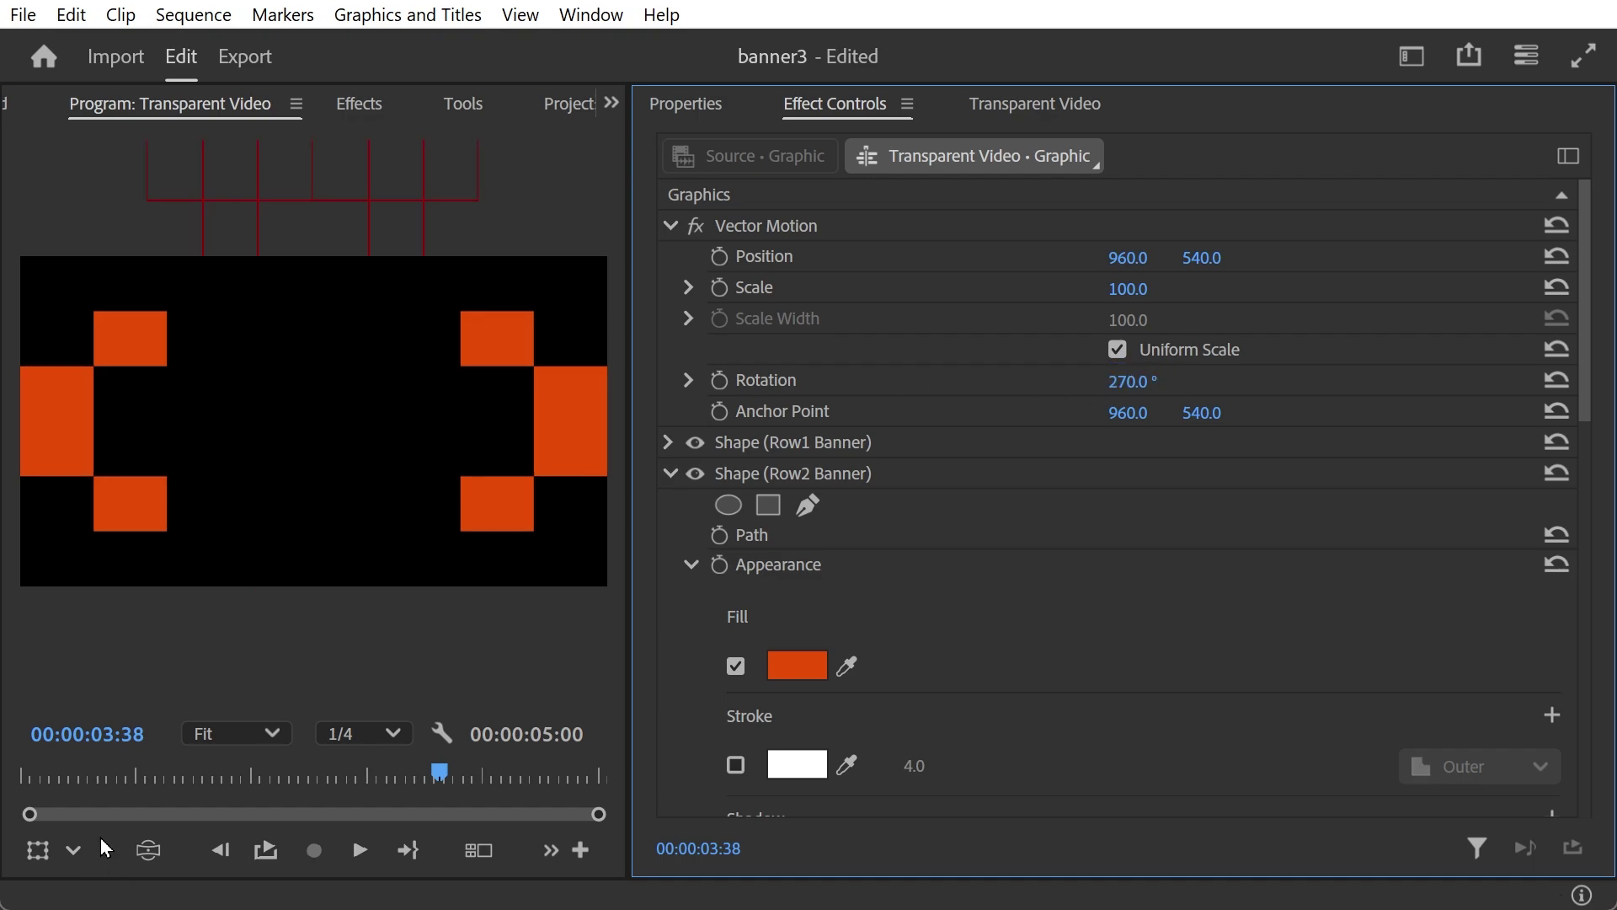
Step: Play the four-graphic animation from the start, and scrub back to about 00:00:01:07 to inspect the pattern
{"action": "key", "text": "Home"}
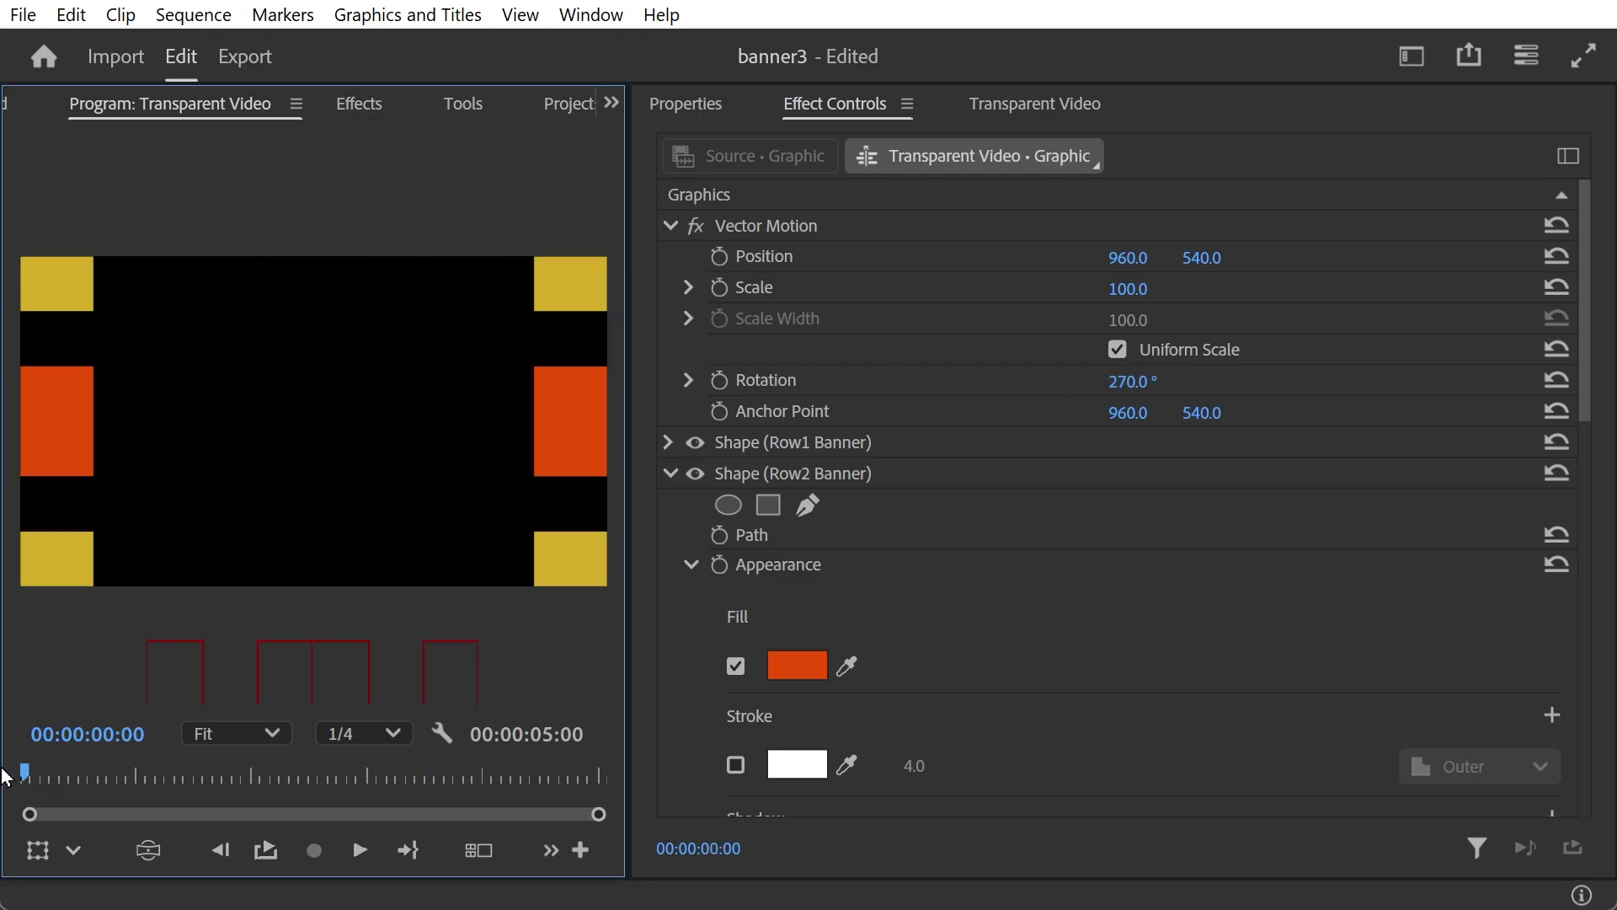
{"action": "left_click", "coordinate": [360, 850]}
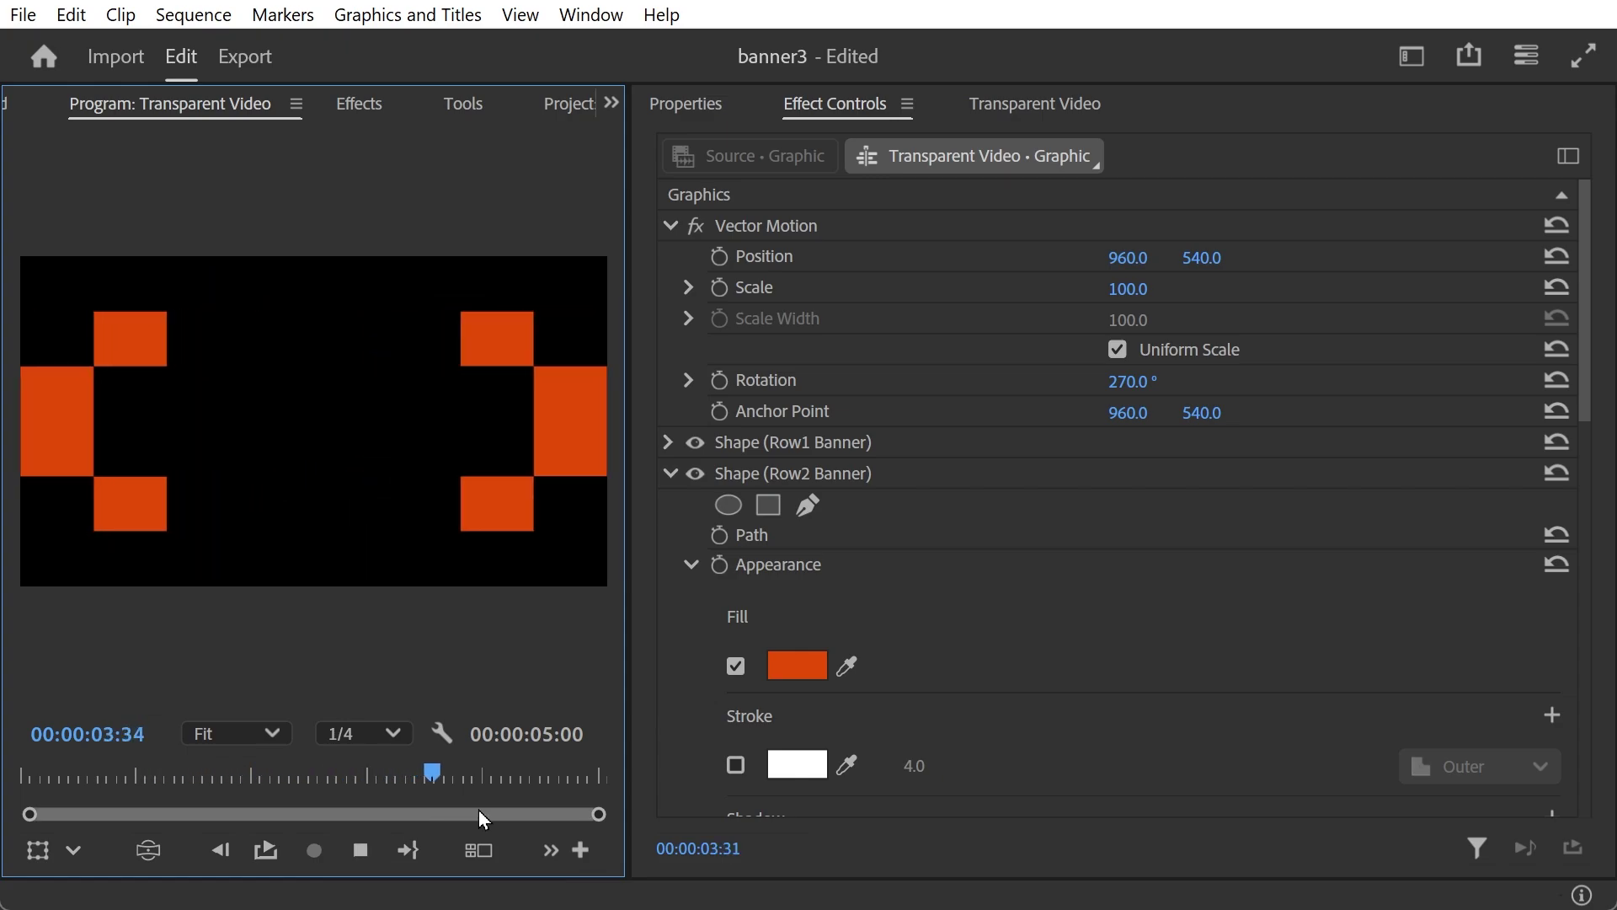
{"action": "left_click_drag", "start_coordinate": [434, 771], "coordinate": [160, 782]}
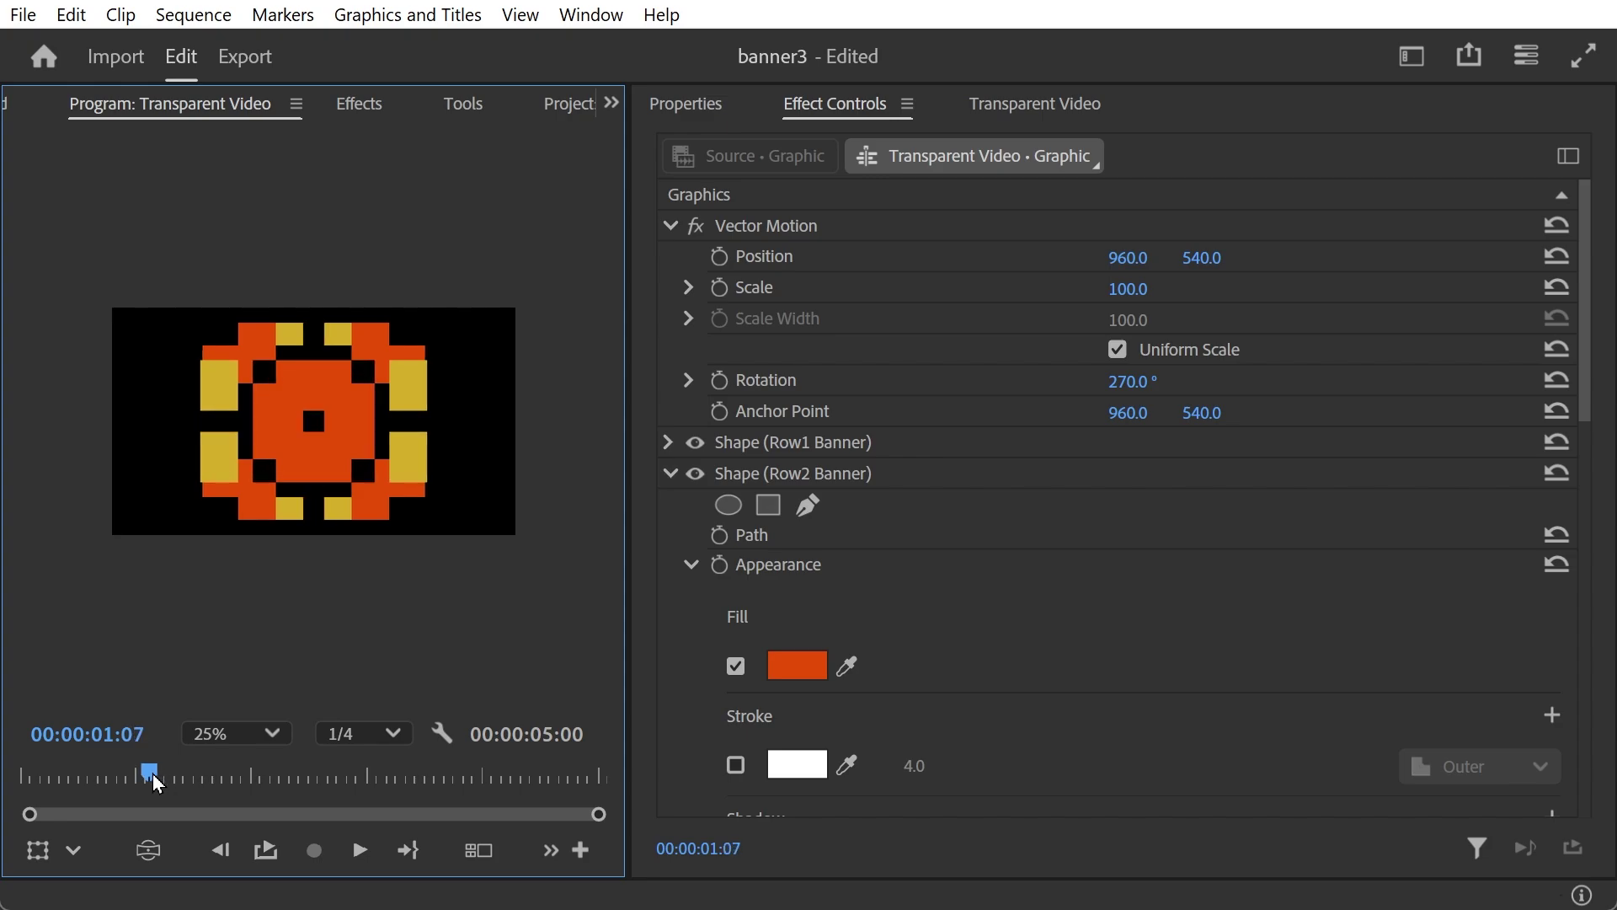